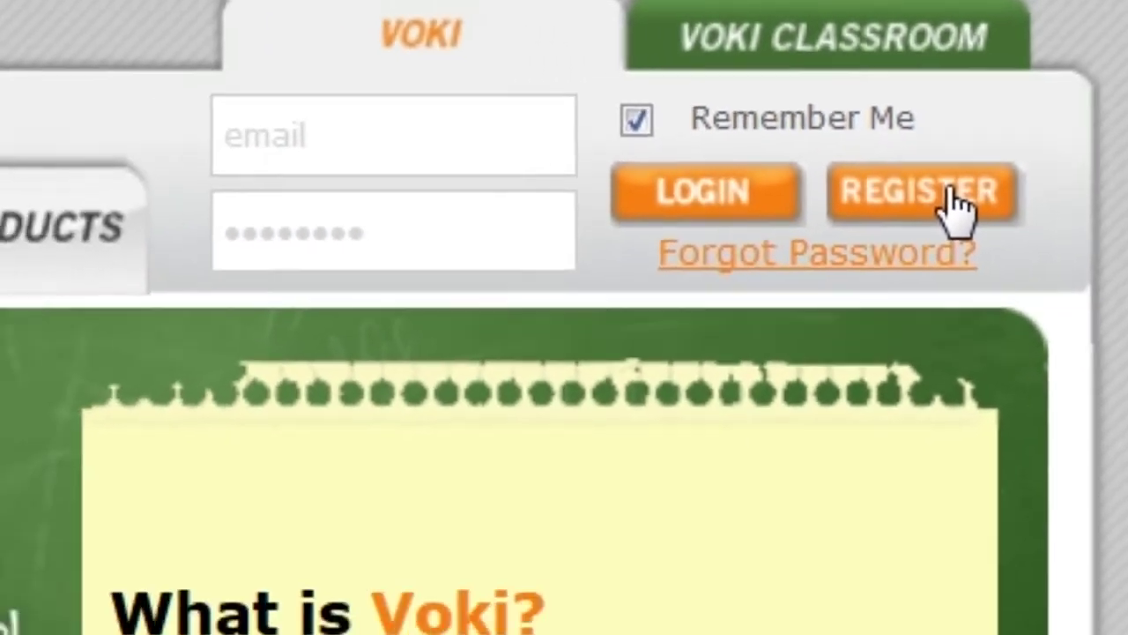
Step: Dismiss the registration form without signing up and start a new avatar in the editor
{"action": "left_click", "coordinate": [957, 199]}
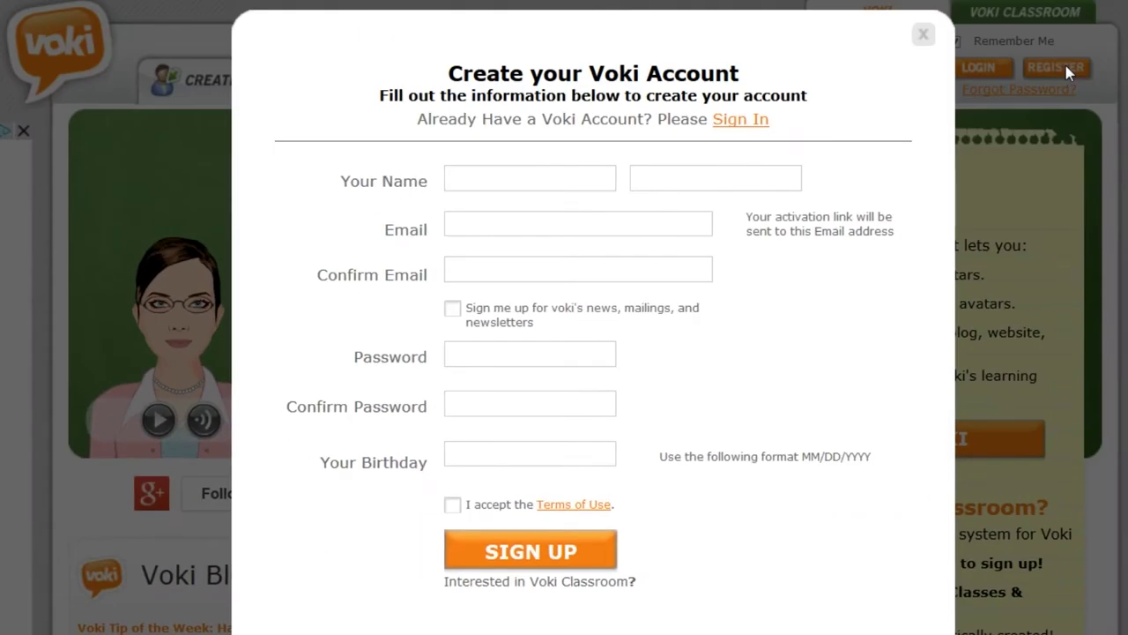
{"action": "left_click", "coordinate": [922, 38]}
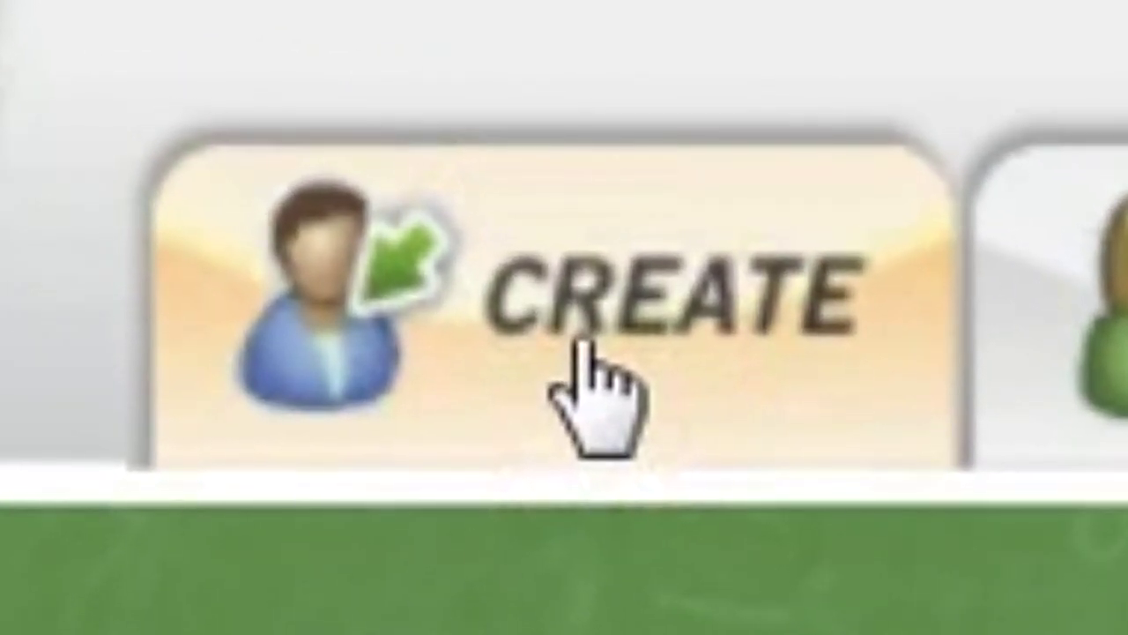
{"action": "left_click", "coordinate": [224, 153]}
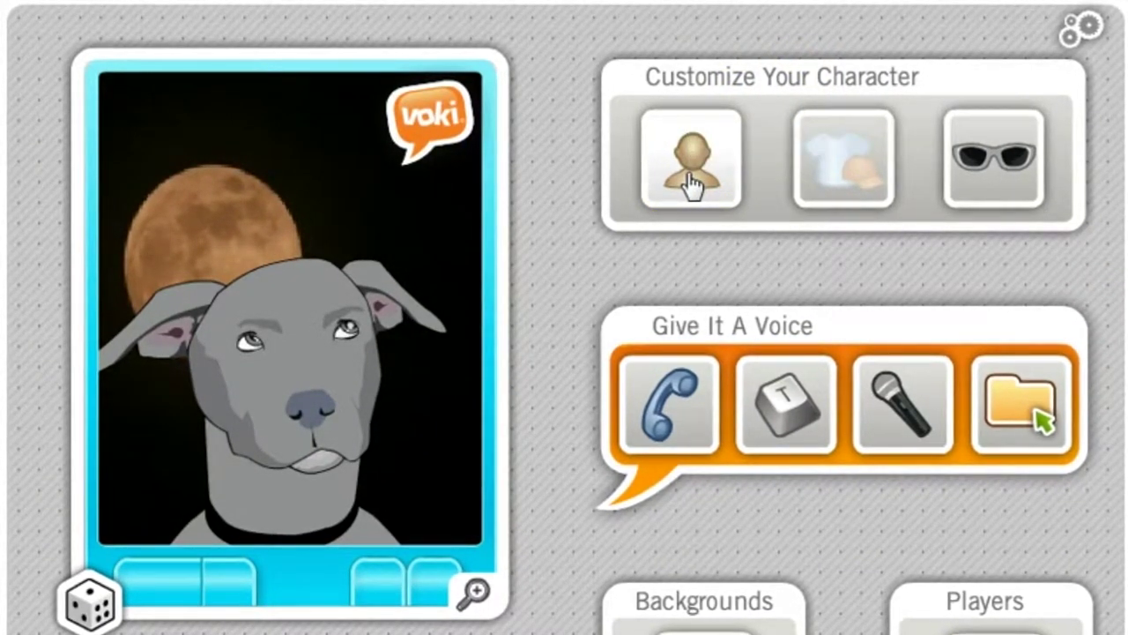
Step: Open the head options and page through the categories to the Classic human heads
{"action": "left_click", "coordinate": [689, 174]}
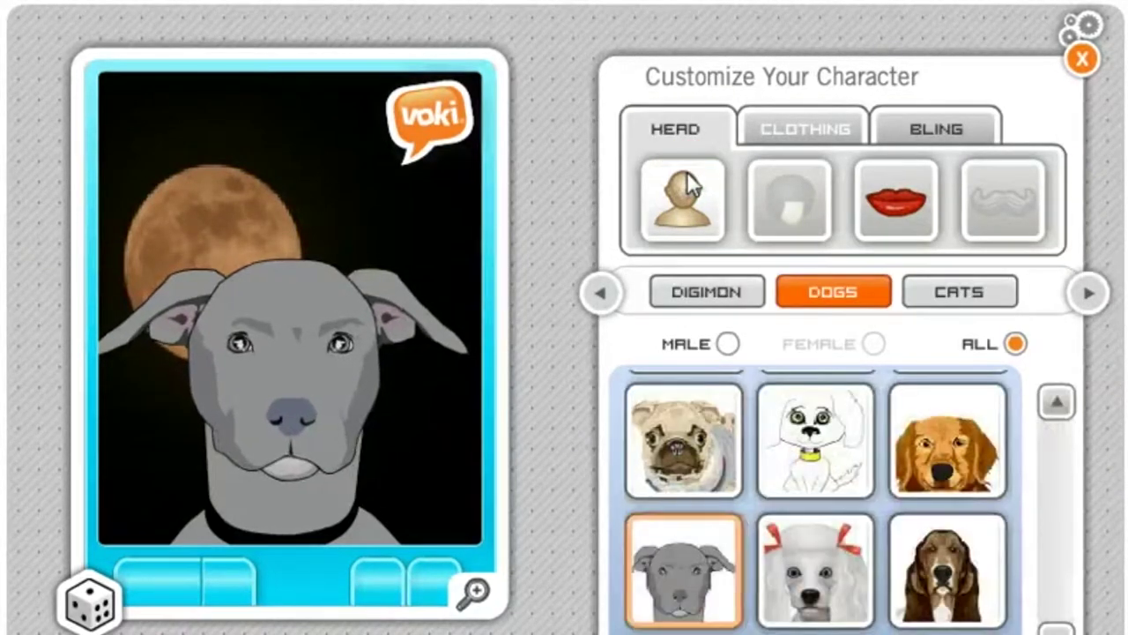
{"action": "left_click", "coordinate": [685, 292]}
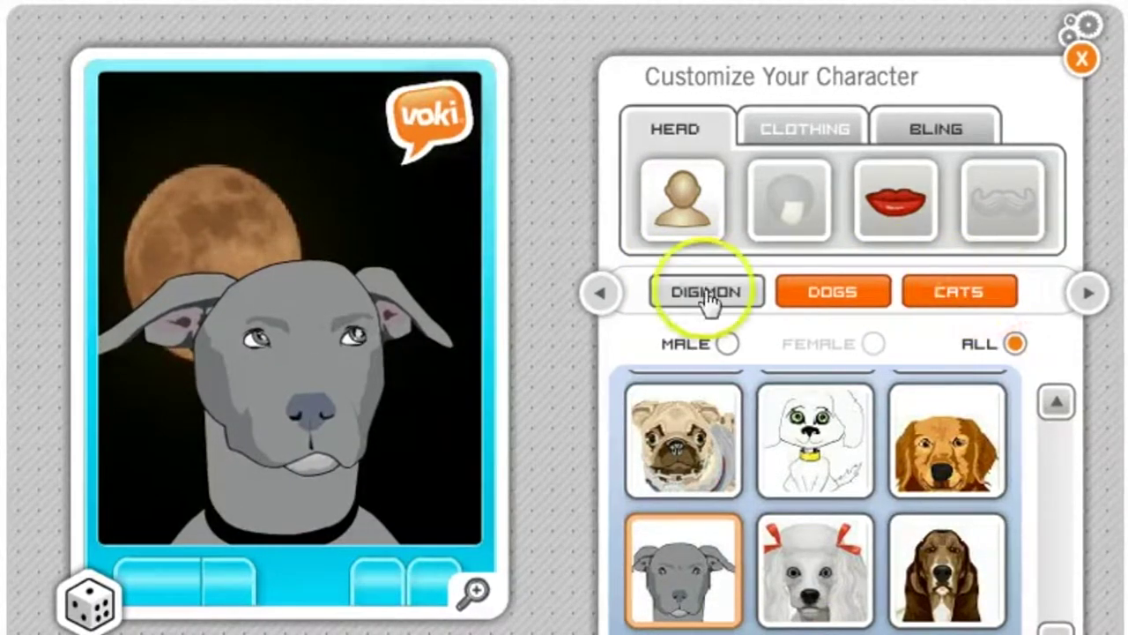
{"action": "left_click", "coordinate": [1087, 300]}
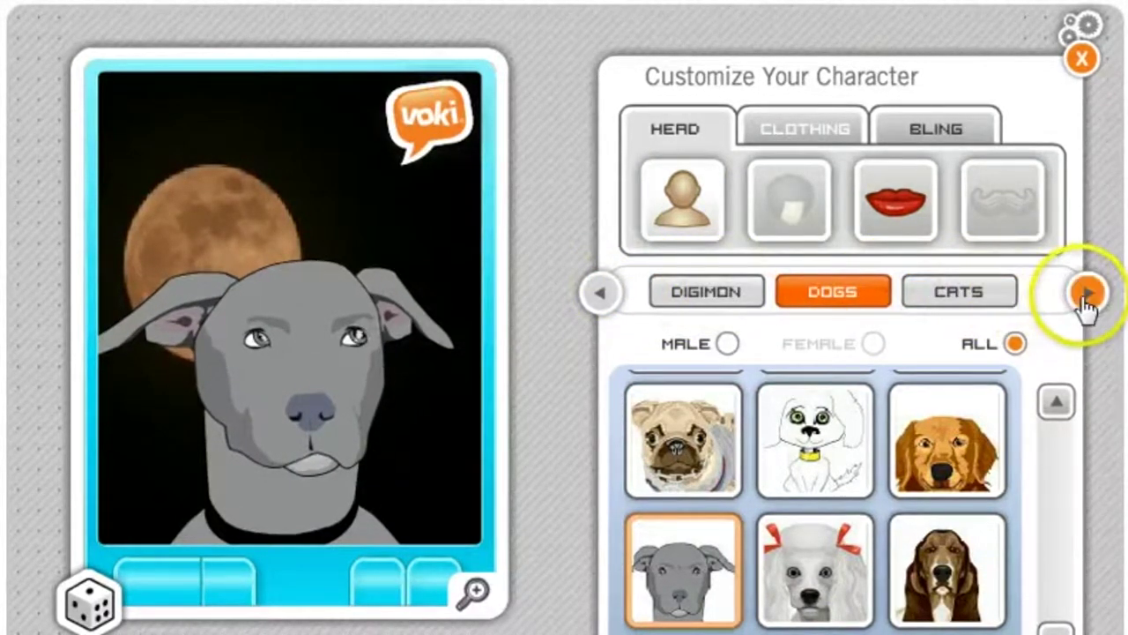
{"action": "left_click", "coordinate": [1088, 300]}
{"action": "left_click", "coordinate": [1088, 300]}
{"action": "left_click", "coordinate": [1088, 300]}
{"action": "left_click", "coordinate": [1087, 300]}
{"action": "left_click", "coordinate": [1087, 299]}
{"action": "left_click", "coordinate": [1087, 300]}
{"action": "left_click", "coordinate": [1087, 299]}
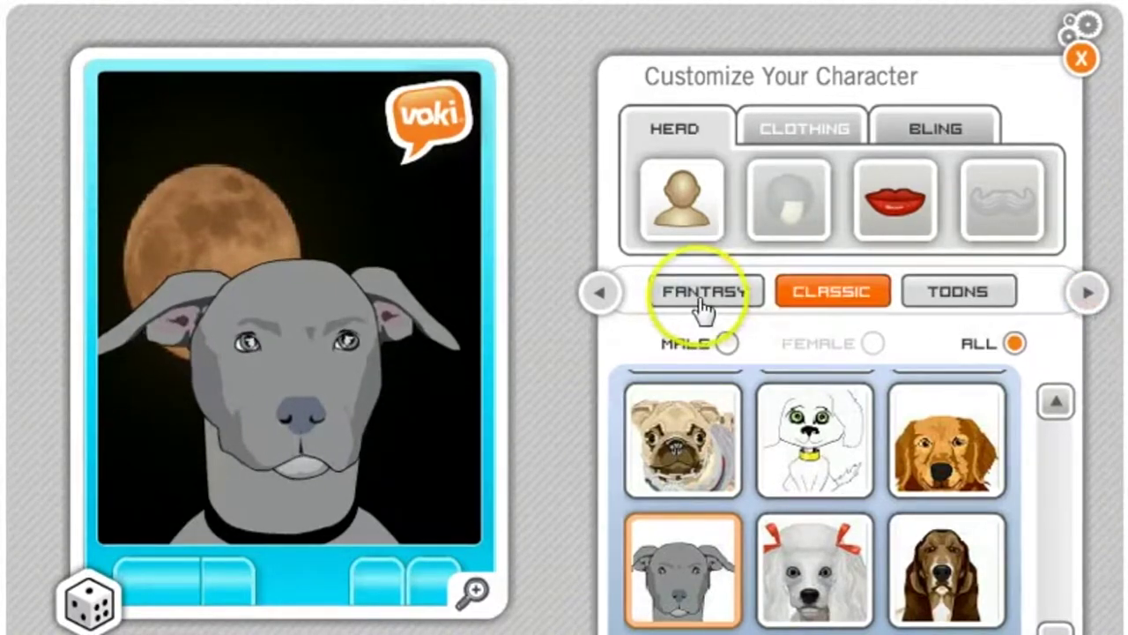
{"action": "left_click", "coordinate": [797, 294]}
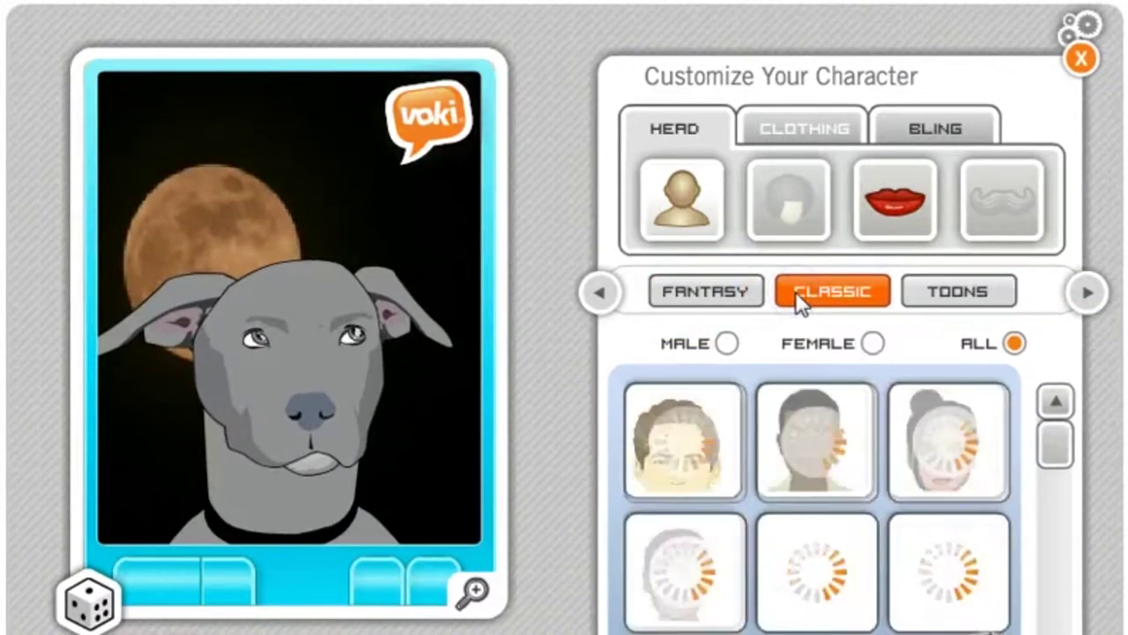
Step: Swap the dog for the first Classic face, a brown-haired young man, and view hair options
{"action": "left_click", "coordinate": [662, 480]}
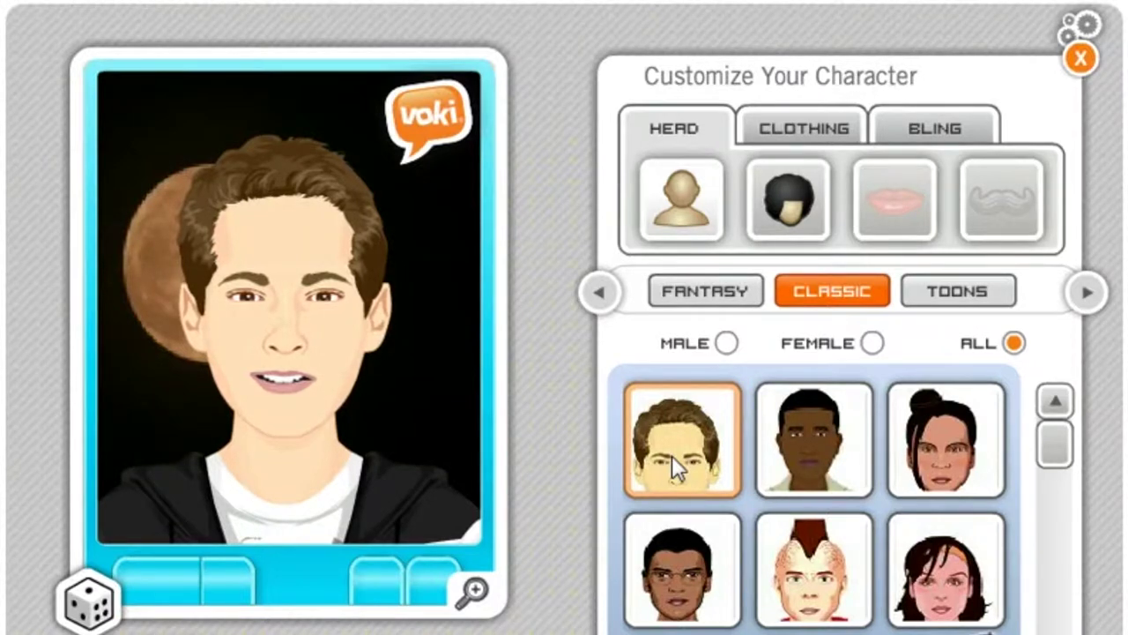
{"action": "left_click", "coordinate": [783, 230]}
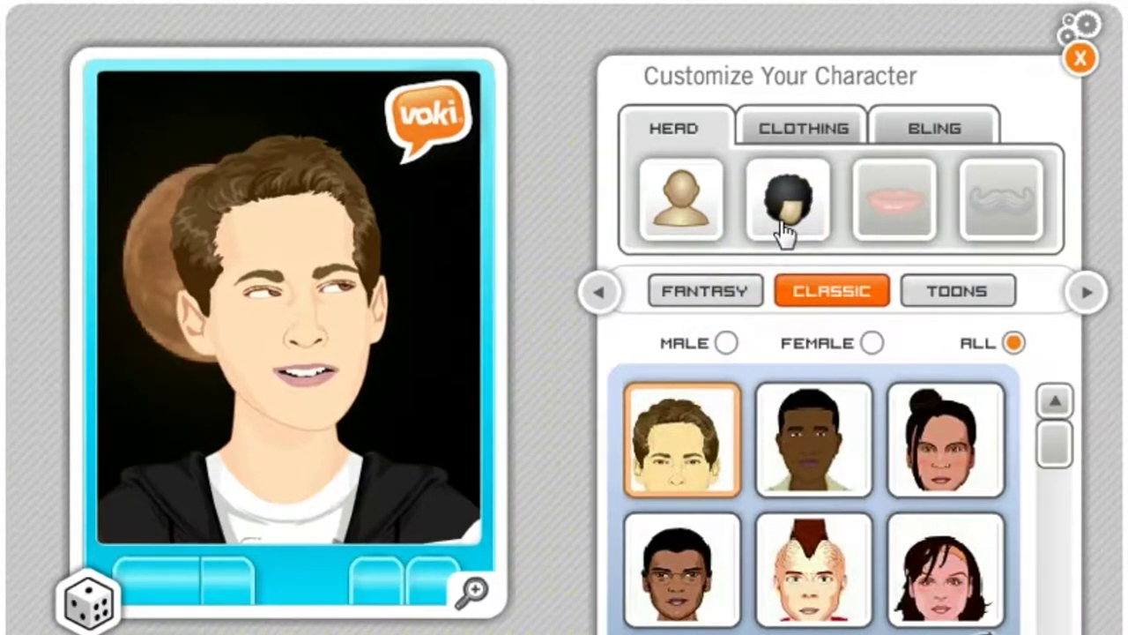
{"action": "left_click", "coordinate": [781, 224]}
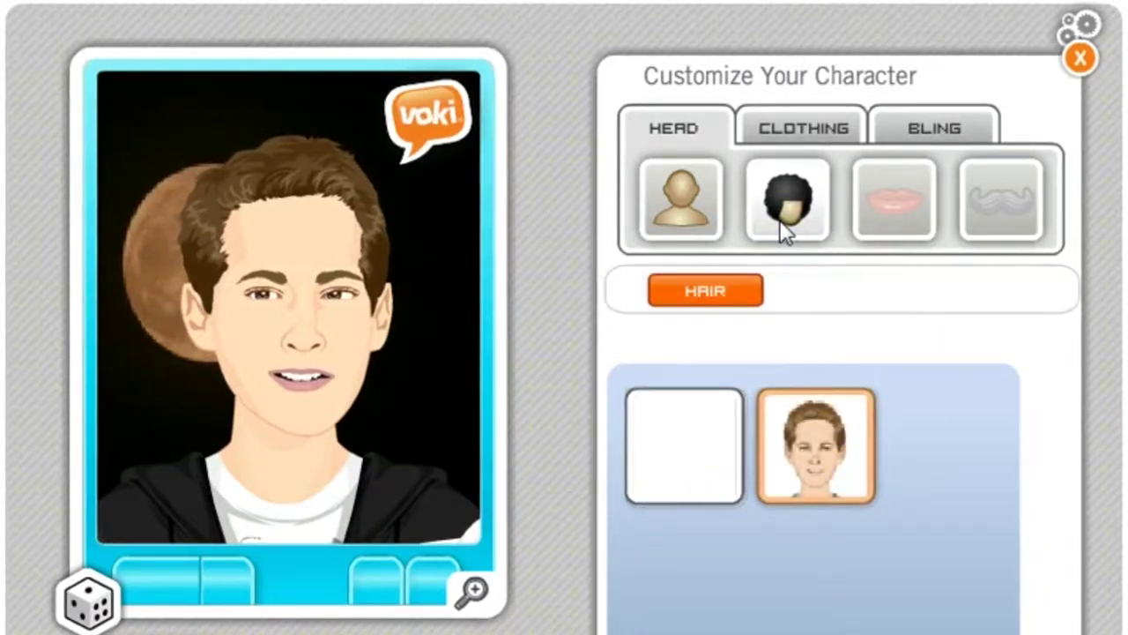
Step: Browse the hair choices, then bring up the Clothing section's Casual outfits
{"action": "left_click", "coordinate": [821, 216]}
{"action": "left_click", "coordinate": [886, 221]}
{"action": "left_click", "coordinate": [899, 220]}
{"action": "left_click", "coordinate": [1001, 219]}
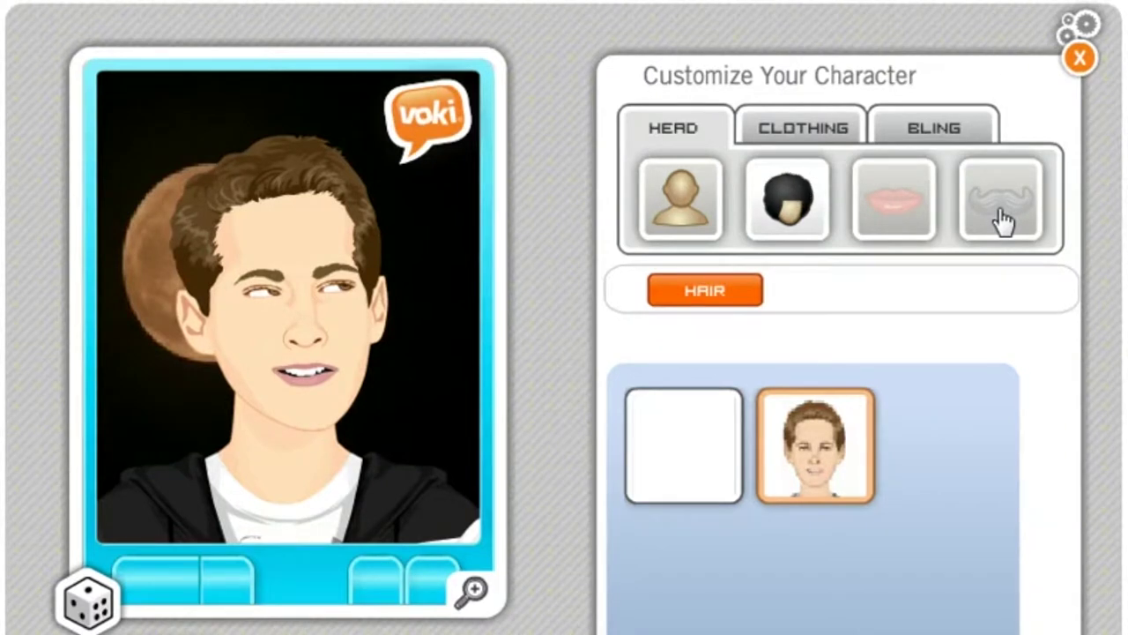
{"action": "left_click", "coordinate": [809, 196]}
{"action": "left_click", "coordinate": [702, 276]}
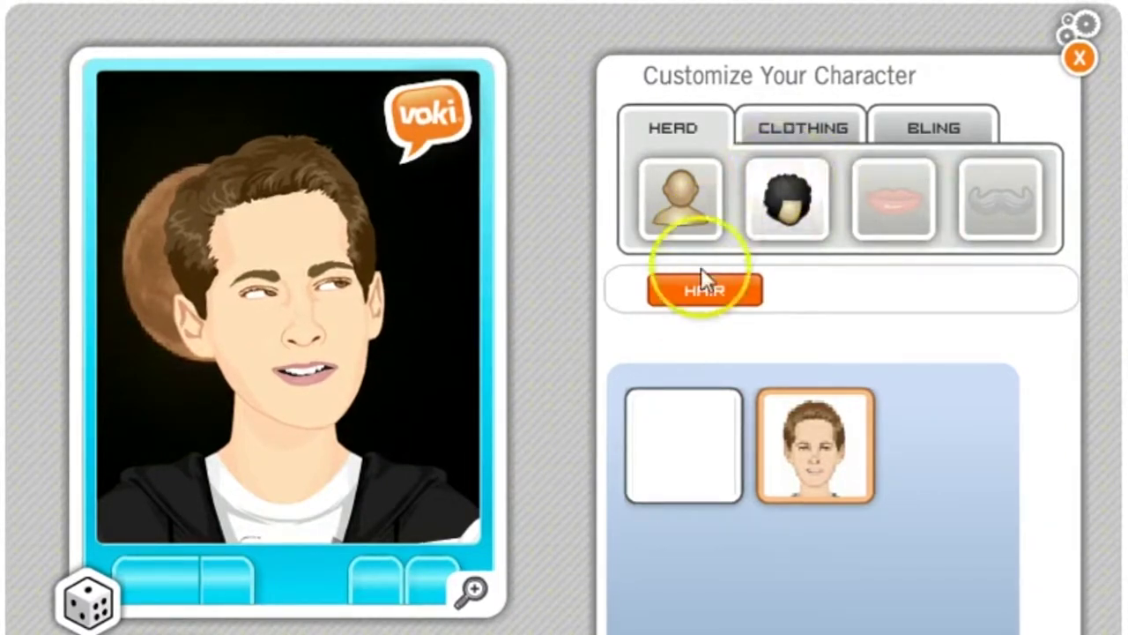
{"action": "left_click", "coordinate": [787, 142]}
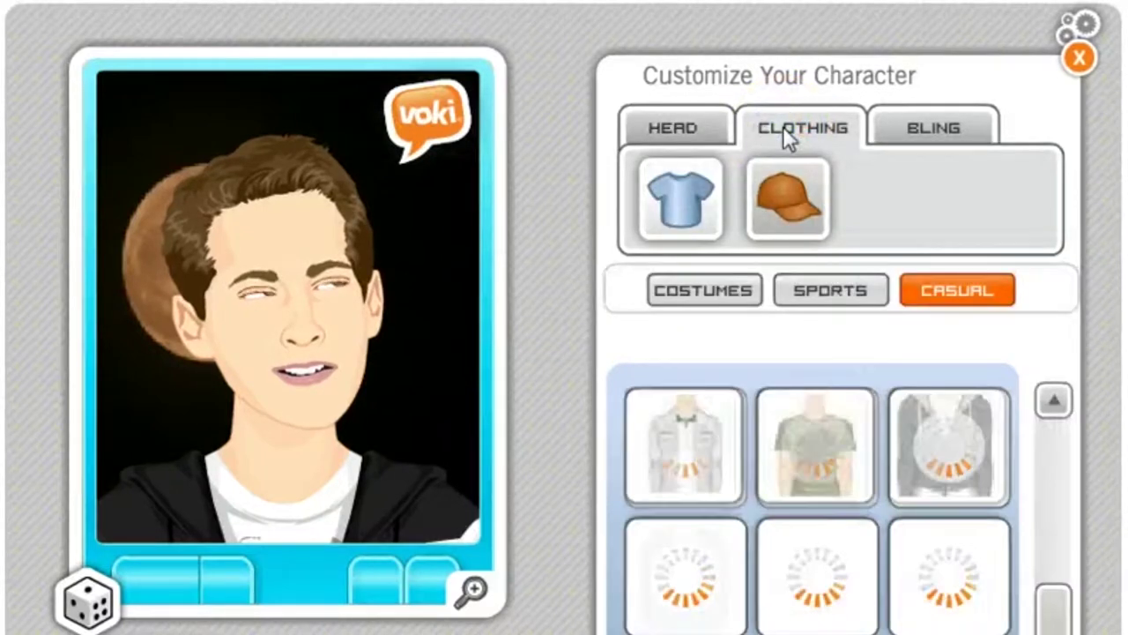
Step: Dress the young man in the black polo shirt and look over the hats
{"action": "left_click", "coordinate": [699, 206]}
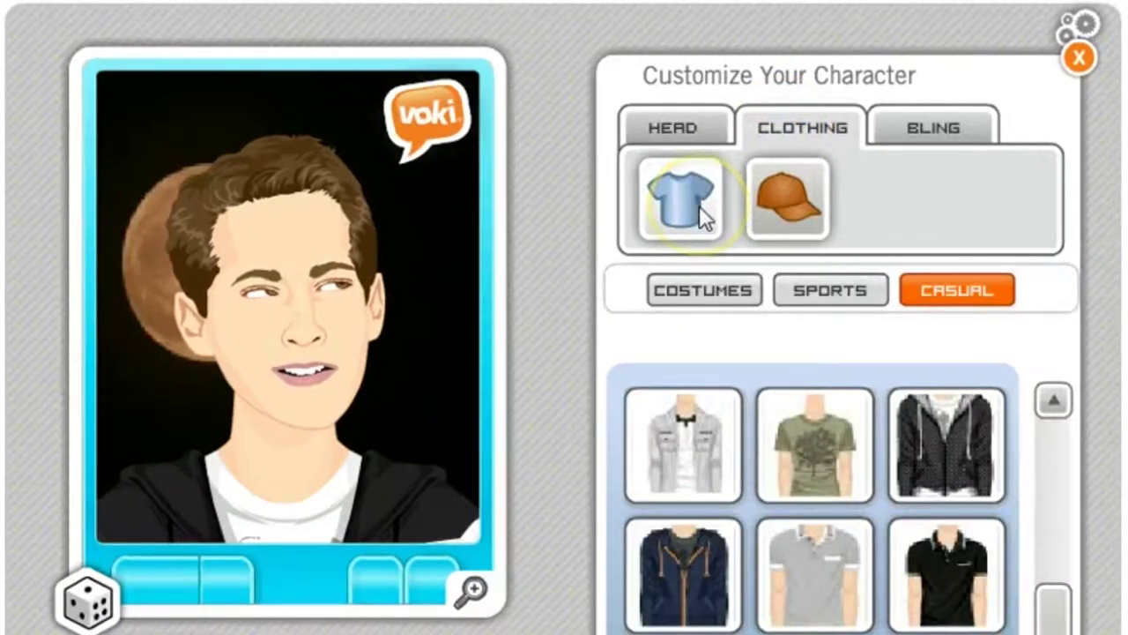
{"action": "left_click", "coordinate": [975, 586]}
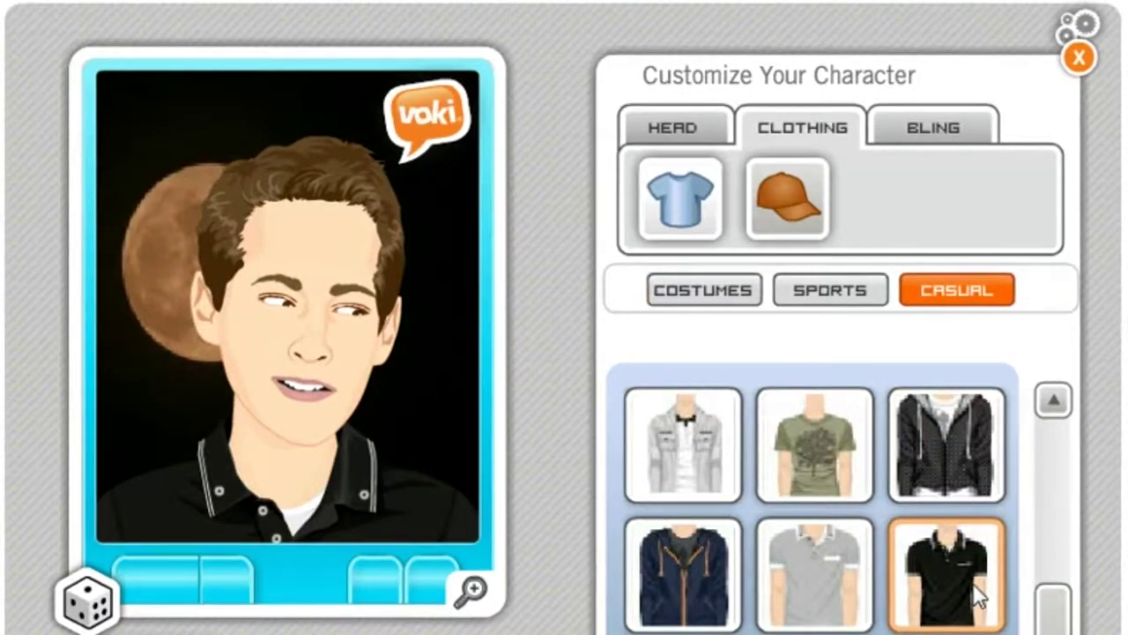
{"action": "left_click", "coordinate": [679, 197]}
{"action": "left_click", "coordinate": [775, 192]}
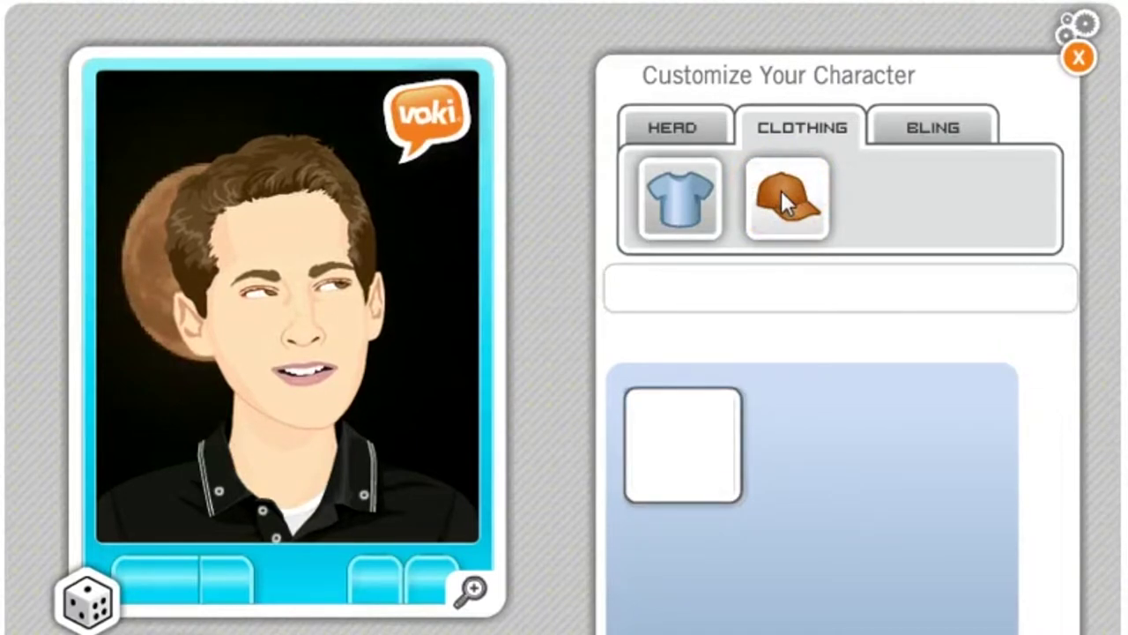
{"action": "left_click", "coordinate": [932, 129]}
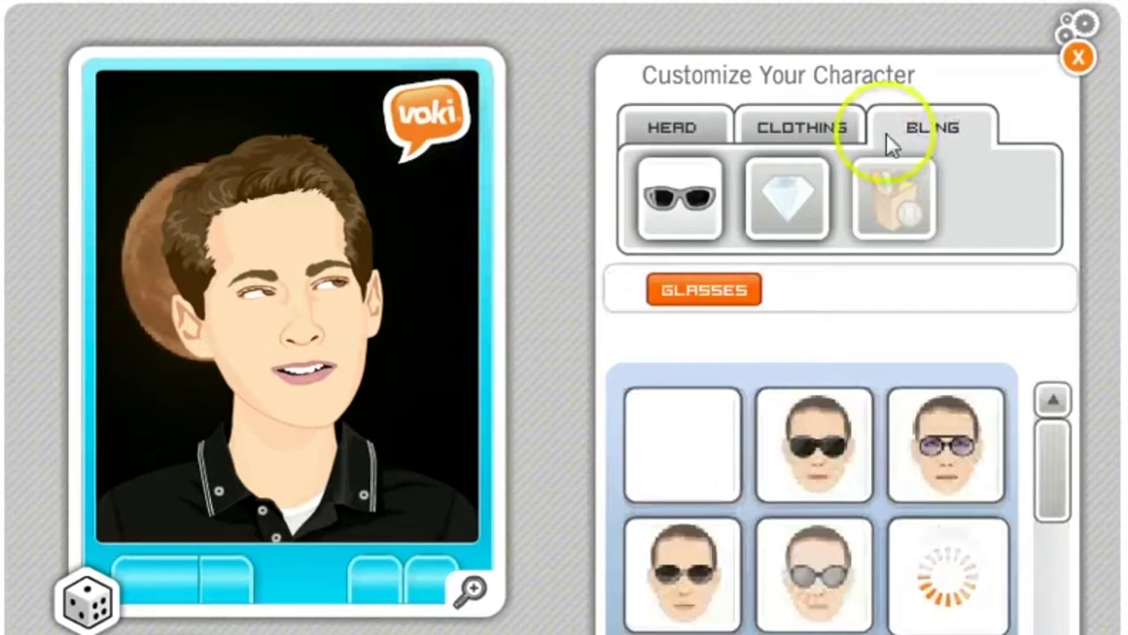
{"action": "left_click", "coordinate": [681, 204]}
{"action": "left_click", "coordinate": [798, 414]}
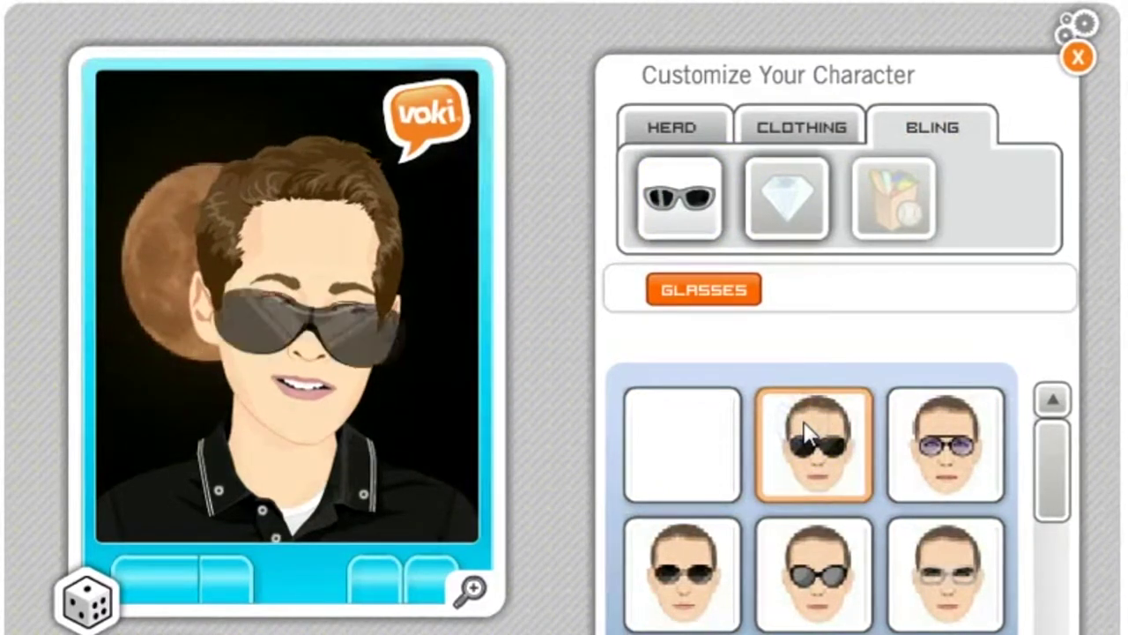
{"action": "left_click", "coordinate": [683, 453]}
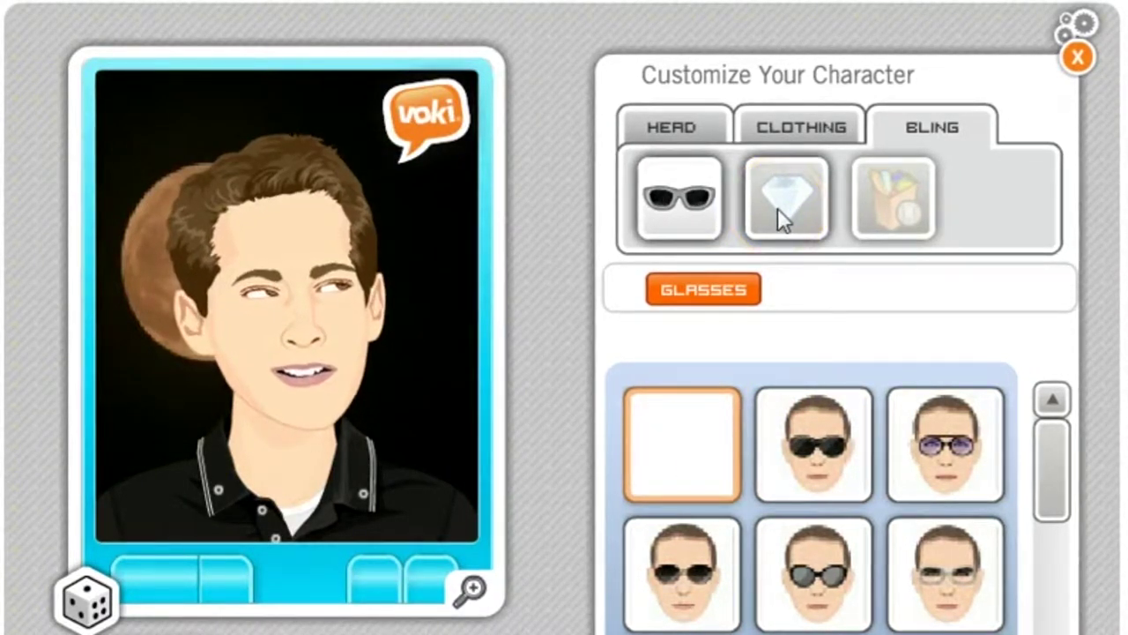
{"action": "left_click", "coordinate": [857, 215]}
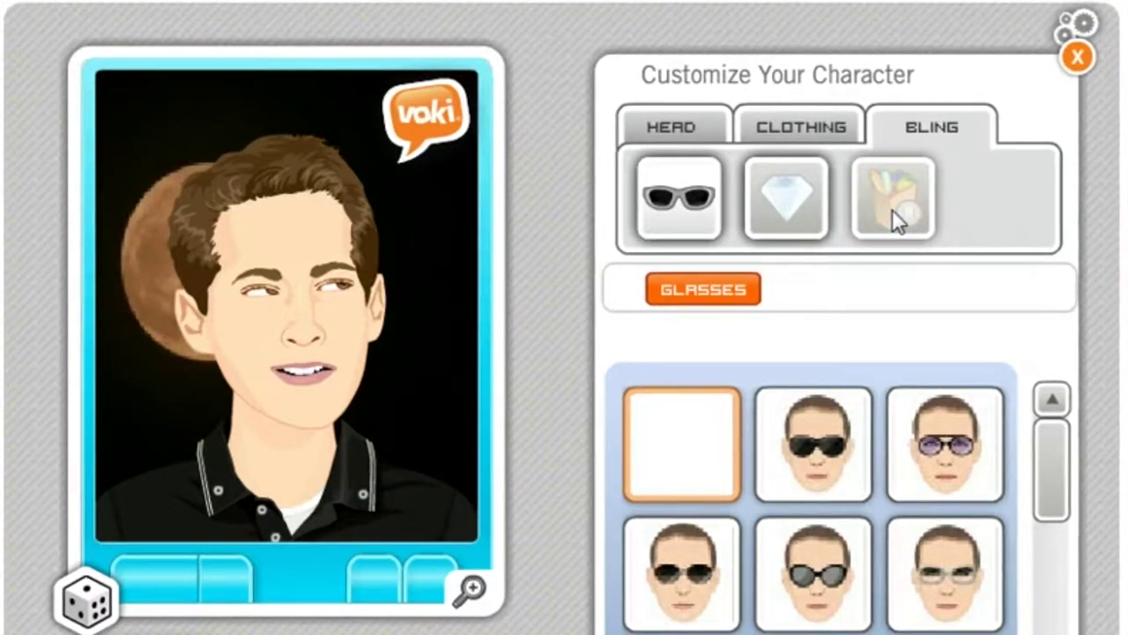
{"action": "left_click", "coordinate": [893, 220]}
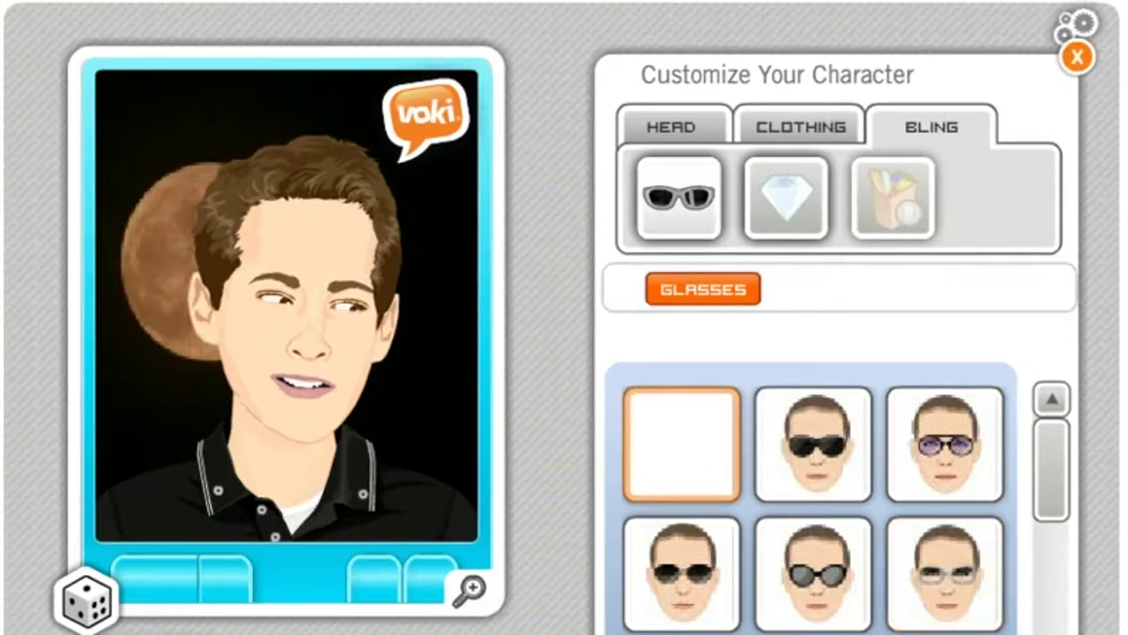
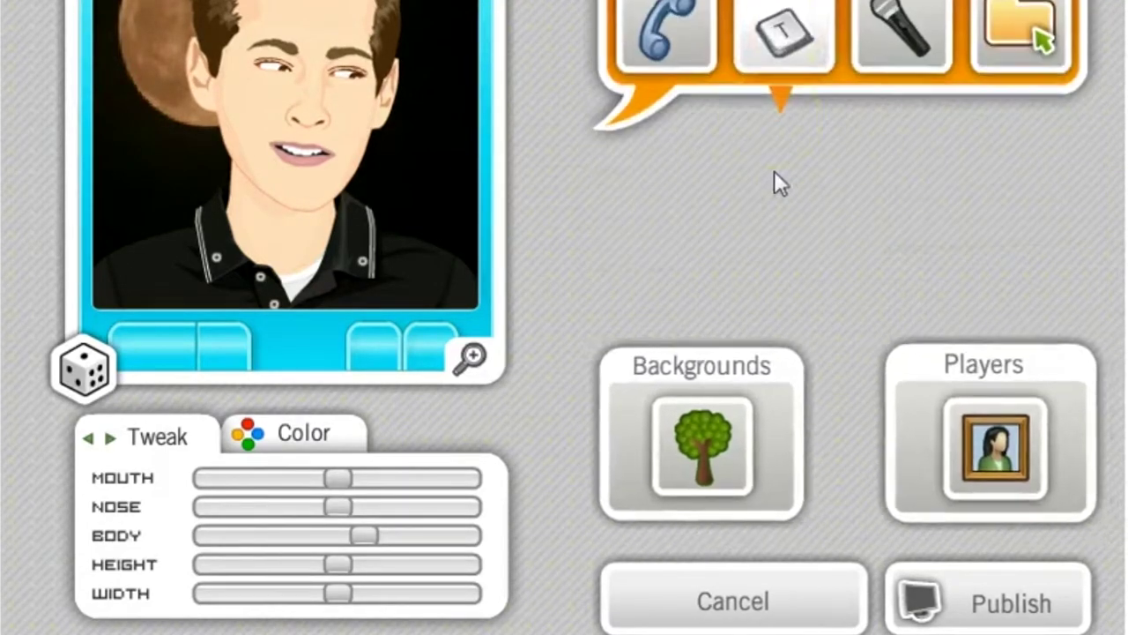
Step: Enter the speech text 'Hello, I am a Voki.' and keep the accent on English
{"action": "left_click", "coordinate": [717, 134]}
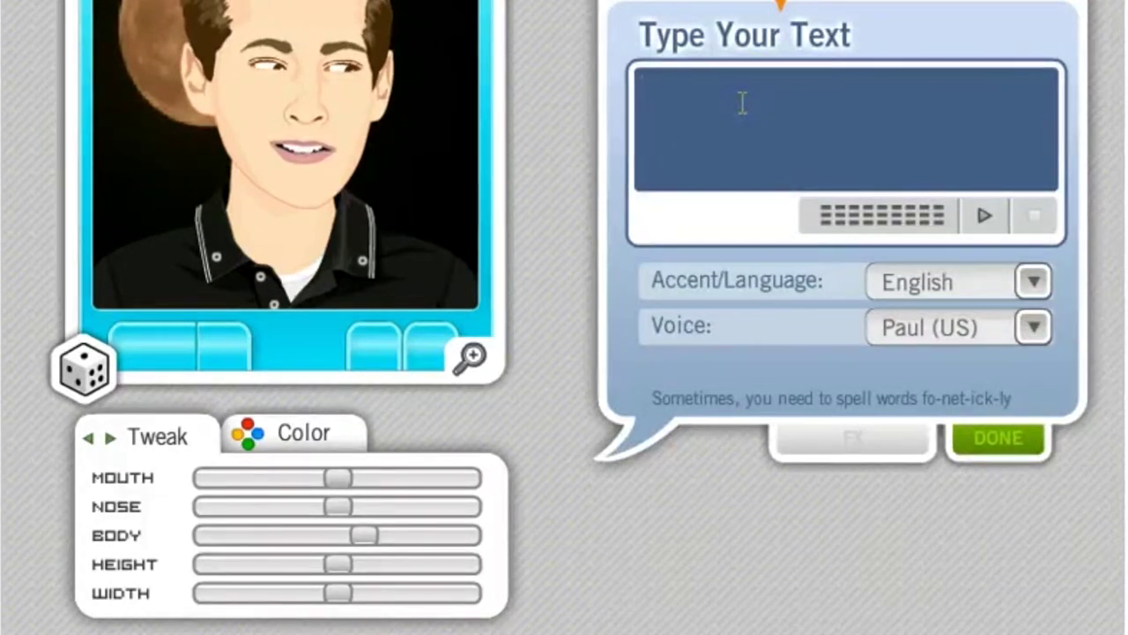
{"action": "type", "text": "Hello"}
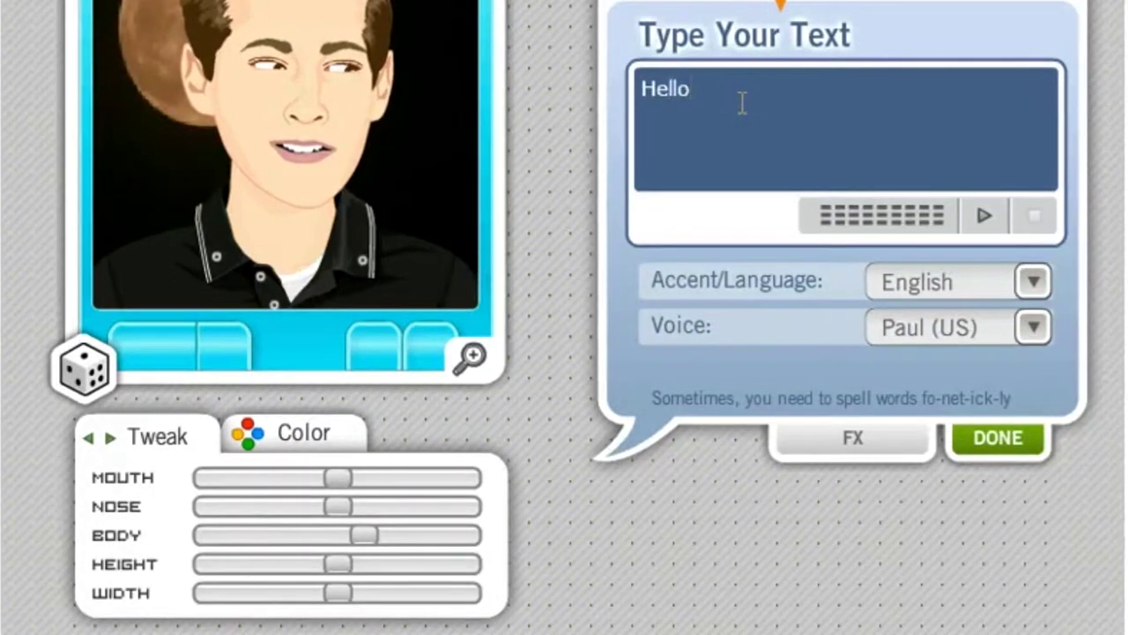
{"action": "type", "text": ", "}
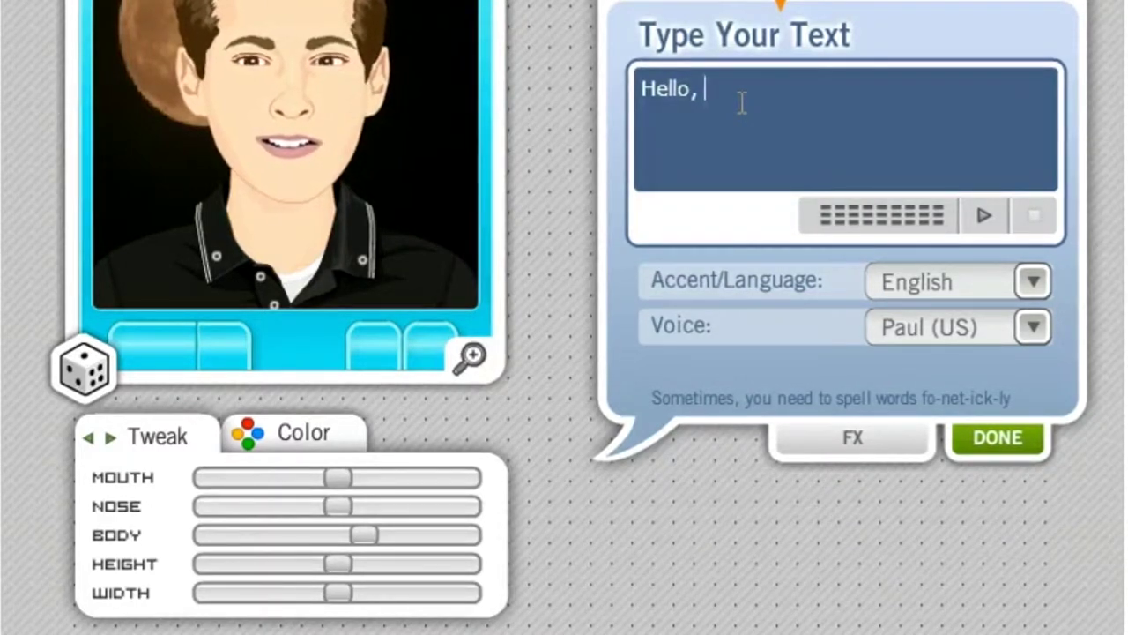
{"action": "type", "text": "I a"}
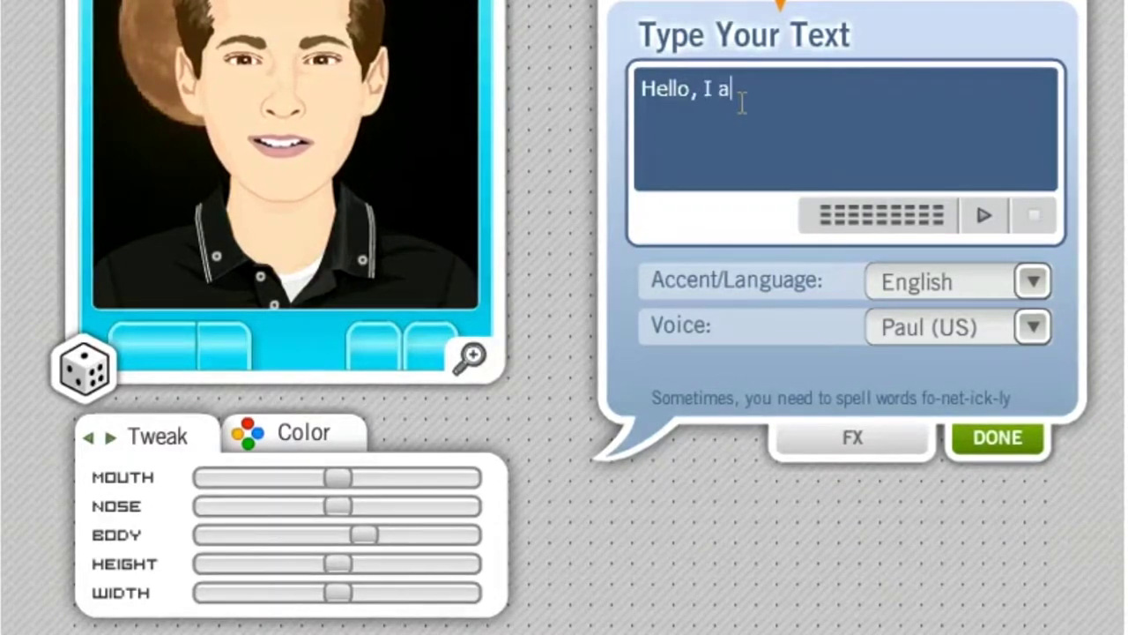
{"action": "type", "text": "m a Voki."}
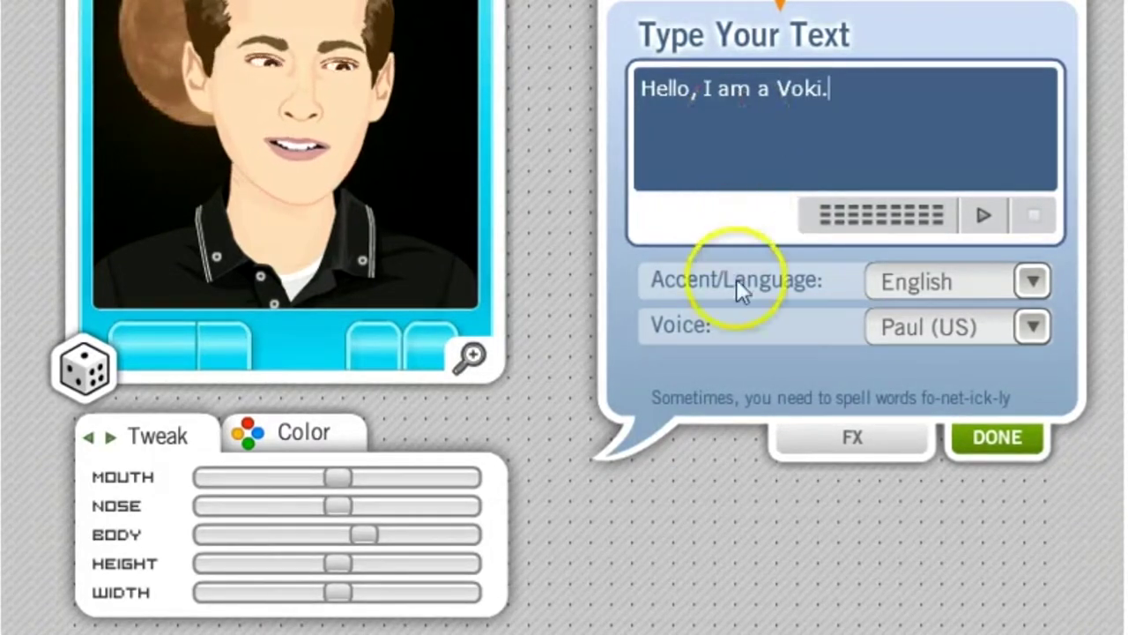
{"action": "left_click", "coordinate": [1033, 282]}
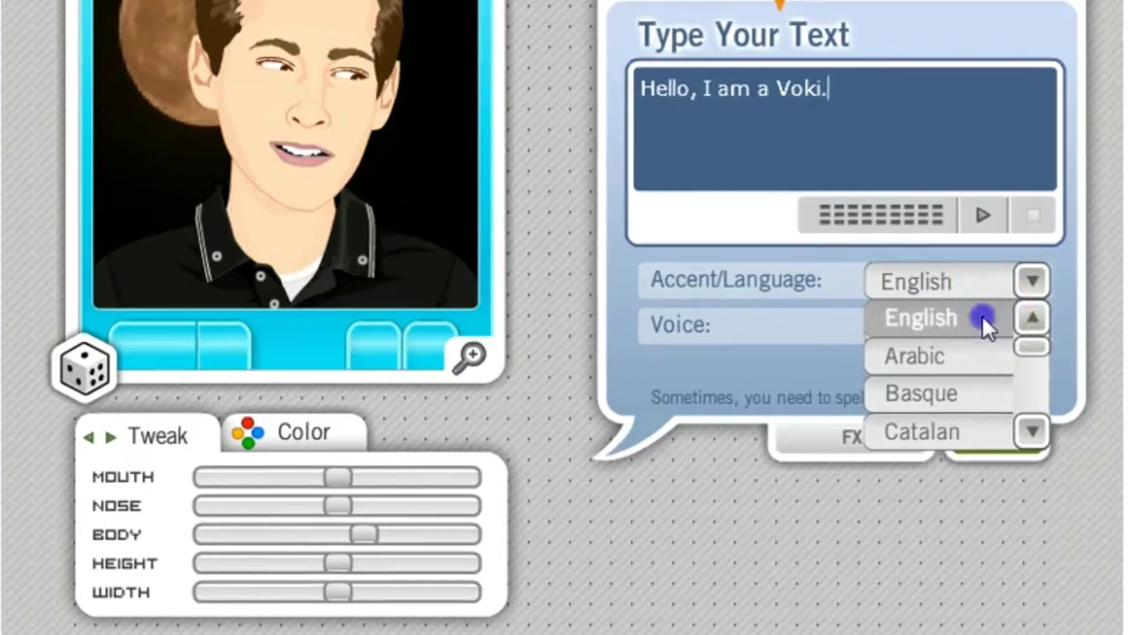
{"action": "left_click", "coordinate": [949, 318]}
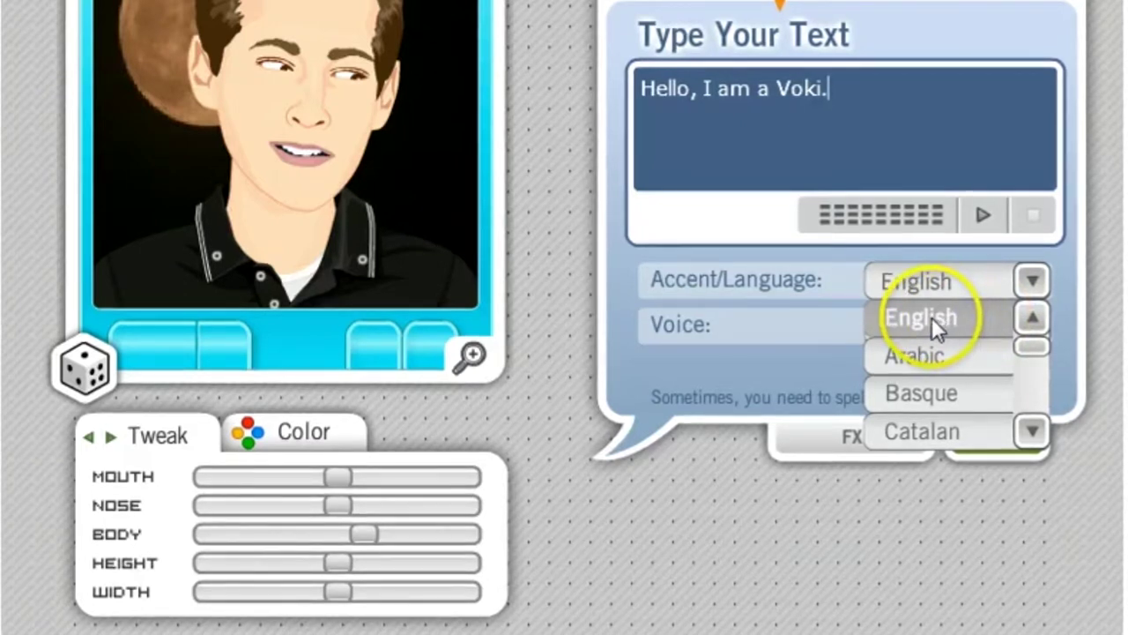
{"action": "left_click", "coordinate": [857, 324]}
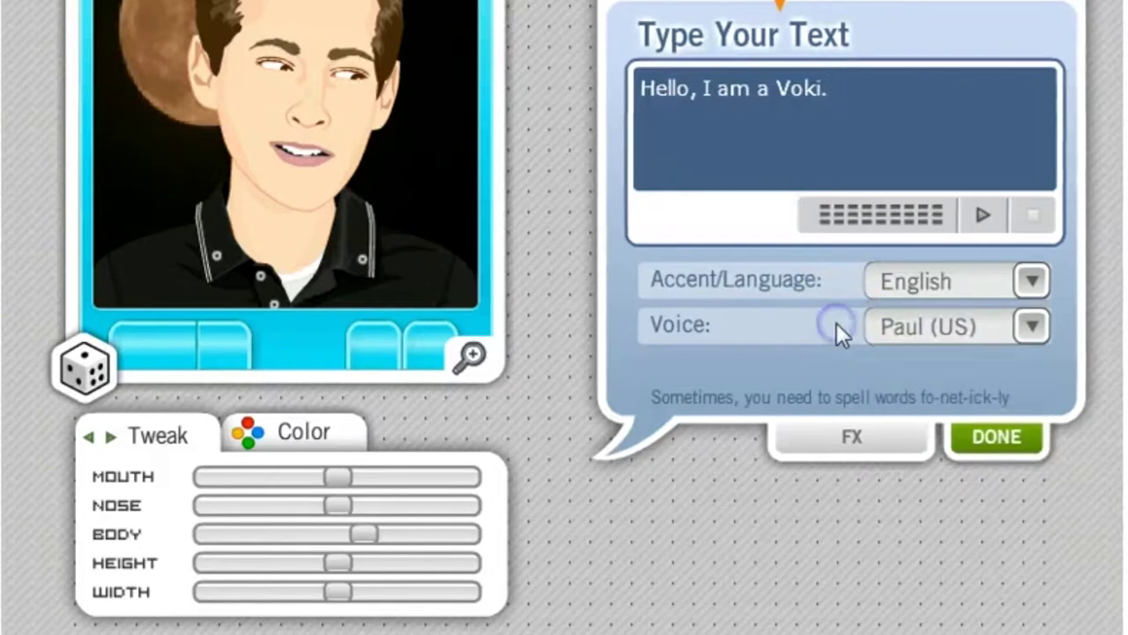
Step: Choose Steven (US) as the avatar's voice
{"action": "left_click", "coordinate": [1033, 328]}
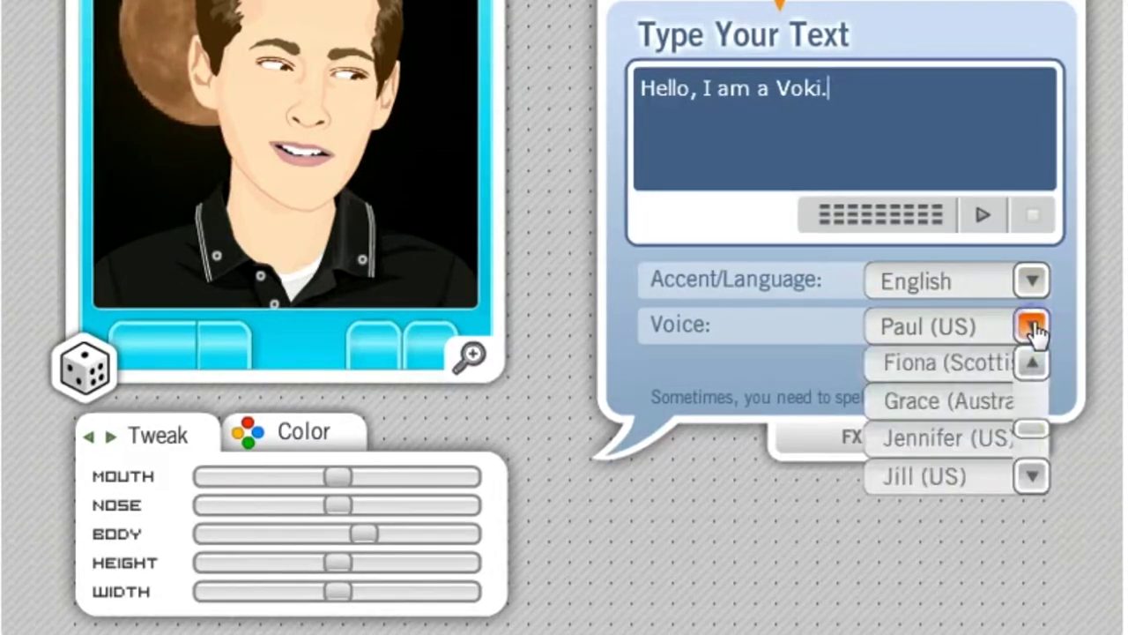
{"action": "mouse_move", "coordinate": [1033, 428]}
{"action": "left_mouse_down"}
{"action": "mouse_move", "coordinate": [1048, 415]}
{"action": "mouse_move", "coordinate": [1040, 458]}
{"action": "mouse_move", "coordinate": [1031, 438]}
{"action": "left_mouse_up"}
{"action": "left_click", "coordinate": [969, 451]}
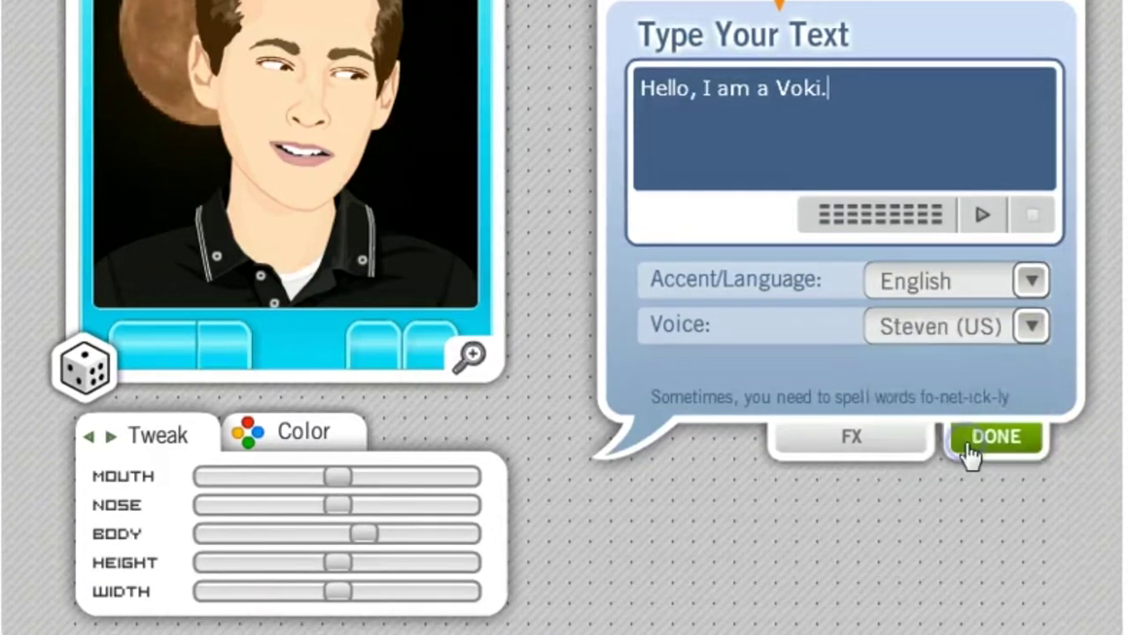
Step: Preview the greeting, then switch the voice to Tom (US) and preview it again
{"action": "left_click", "coordinate": [980, 218]}
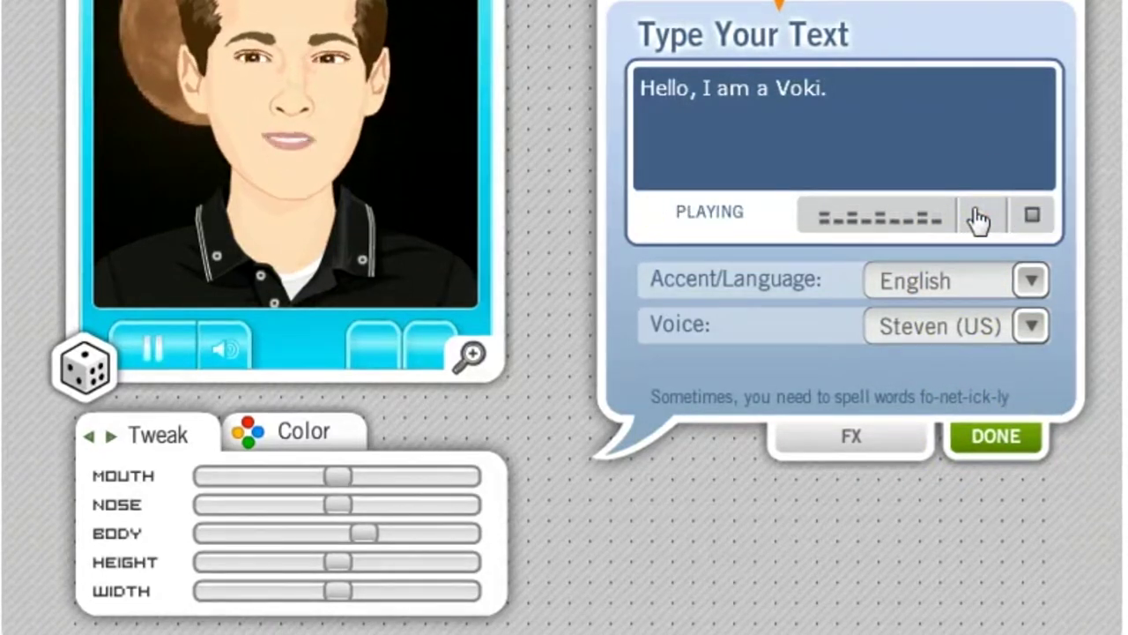
{"action": "left_click", "coordinate": [1031, 325]}
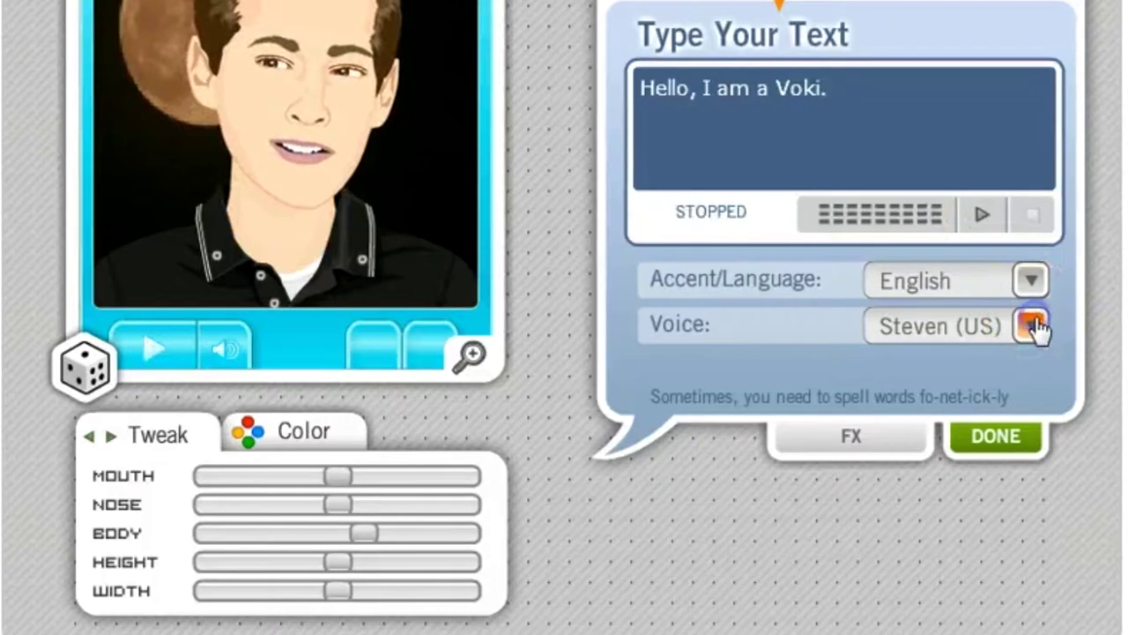
{"action": "left_click", "coordinate": [1030, 476]}
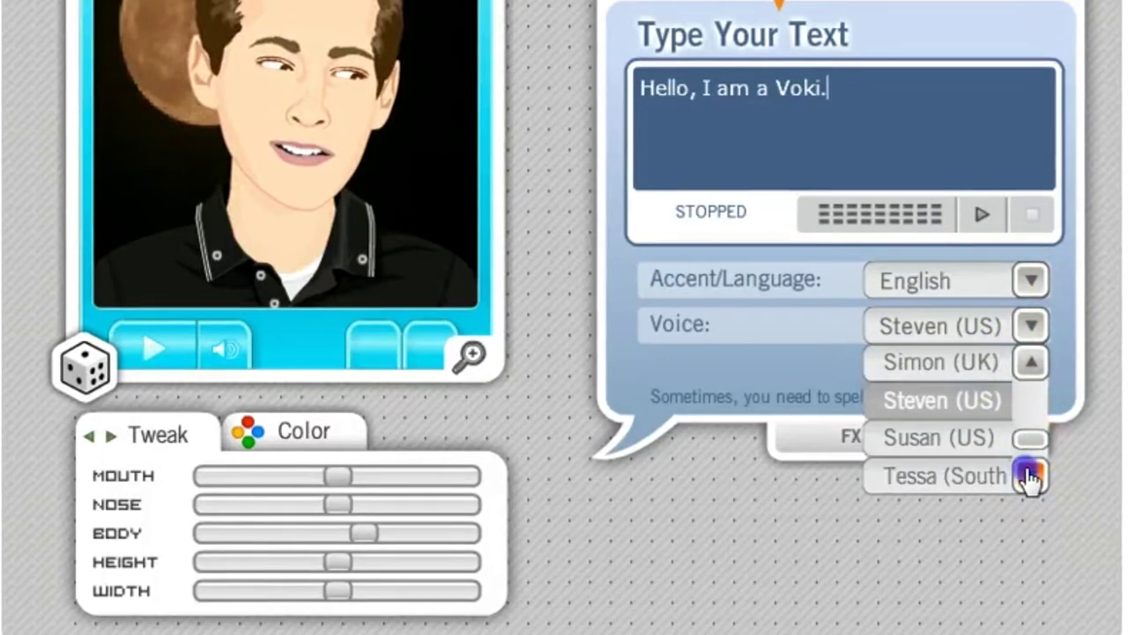
{"action": "left_click", "coordinate": [1029, 476]}
{"action": "left_click", "coordinate": [969, 479]}
{"action": "left_click", "coordinate": [980, 214]}
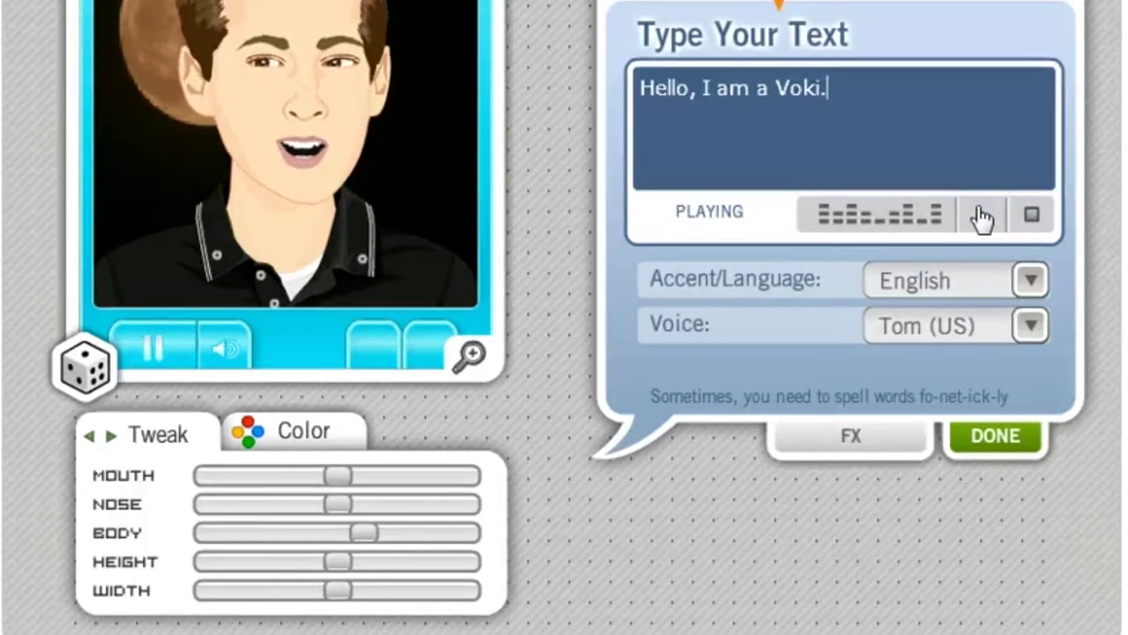
Step: Select the Paul (US) voice, preview the greeting, and confirm the speech with DONE
{"action": "left_click_drag", "start_coordinate": [1030, 325], "coordinate": [1029, 278]}
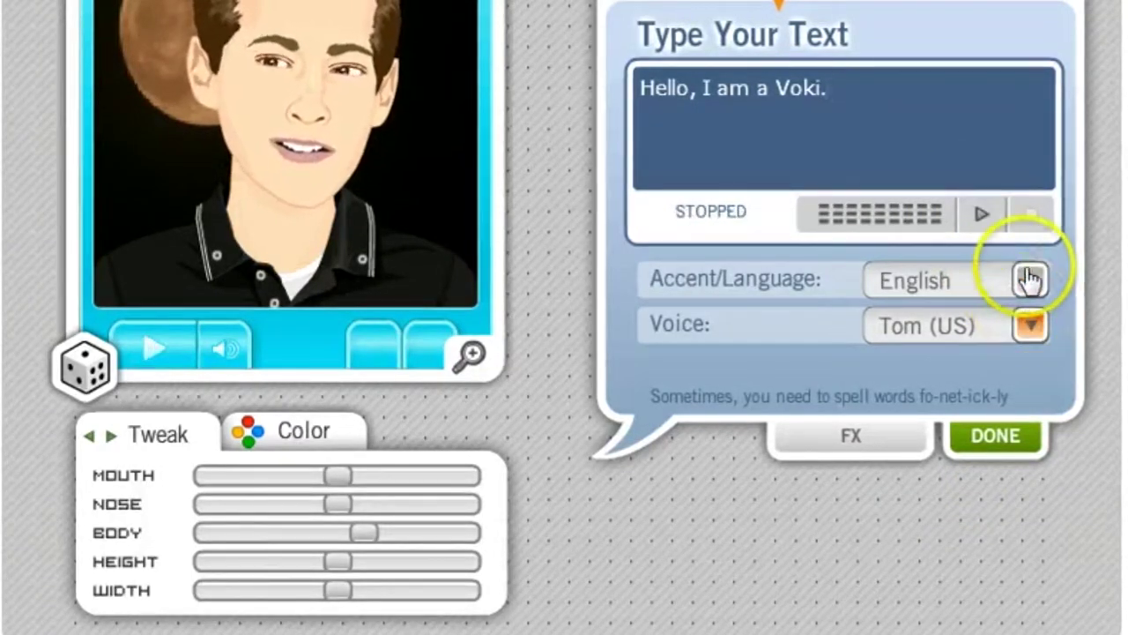
{"action": "left_click", "coordinate": [1030, 326]}
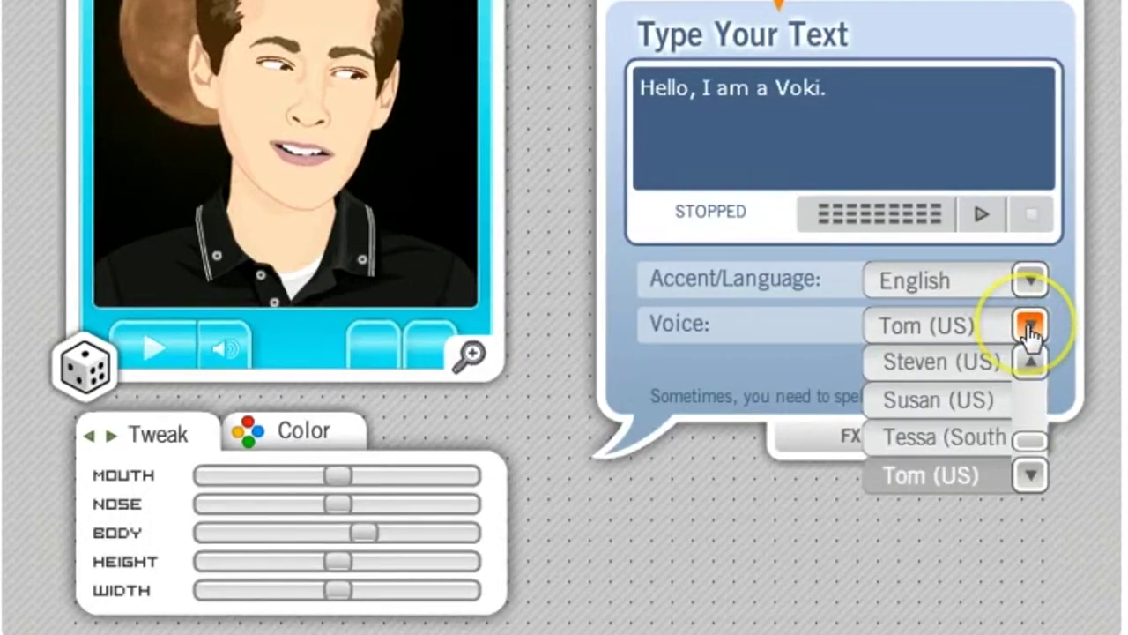
{"action": "scroll", "coordinate": [1036, 400], "scroll_direction": "up", "scroll_amount": 1}
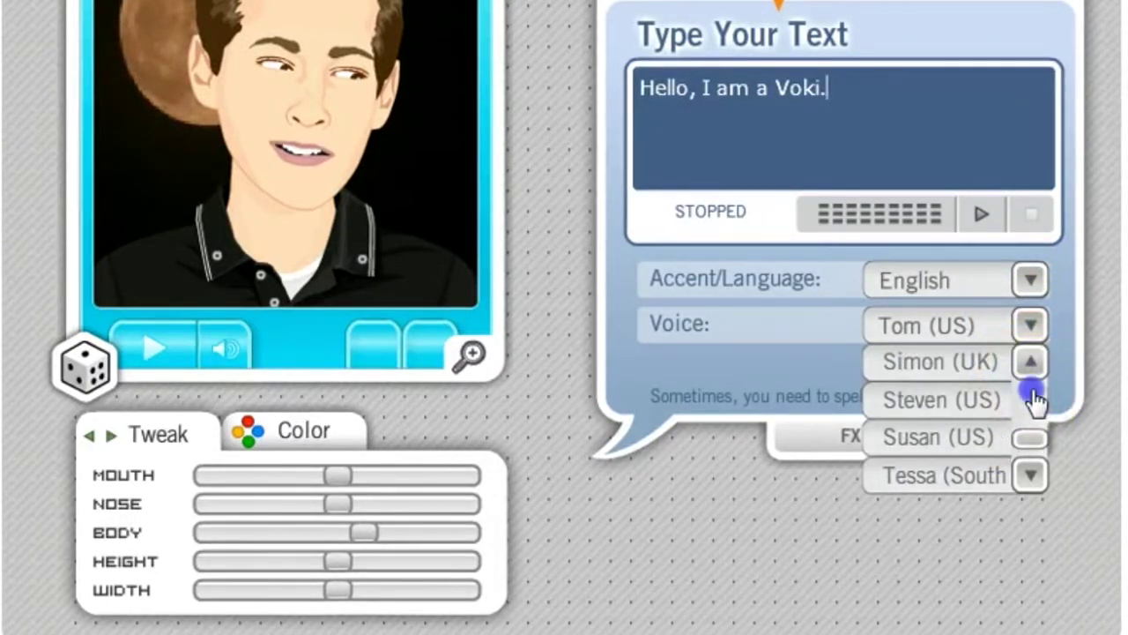
{"action": "left_click", "coordinate": [1036, 400]}
{"action": "left_click", "coordinate": [1036, 399]}
{"action": "left_click", "coordinate": [1035, 399]}
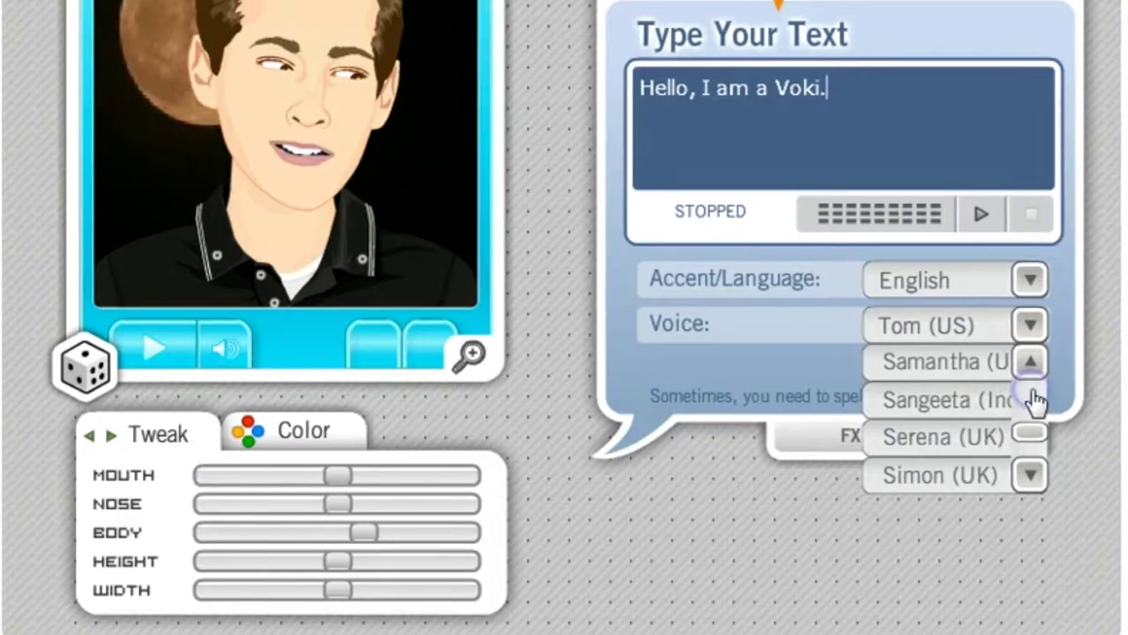
{"action": "left_click", "coordinate": [1036, 400]}
{"action": "left_click", "coordinate": [951, 359]}
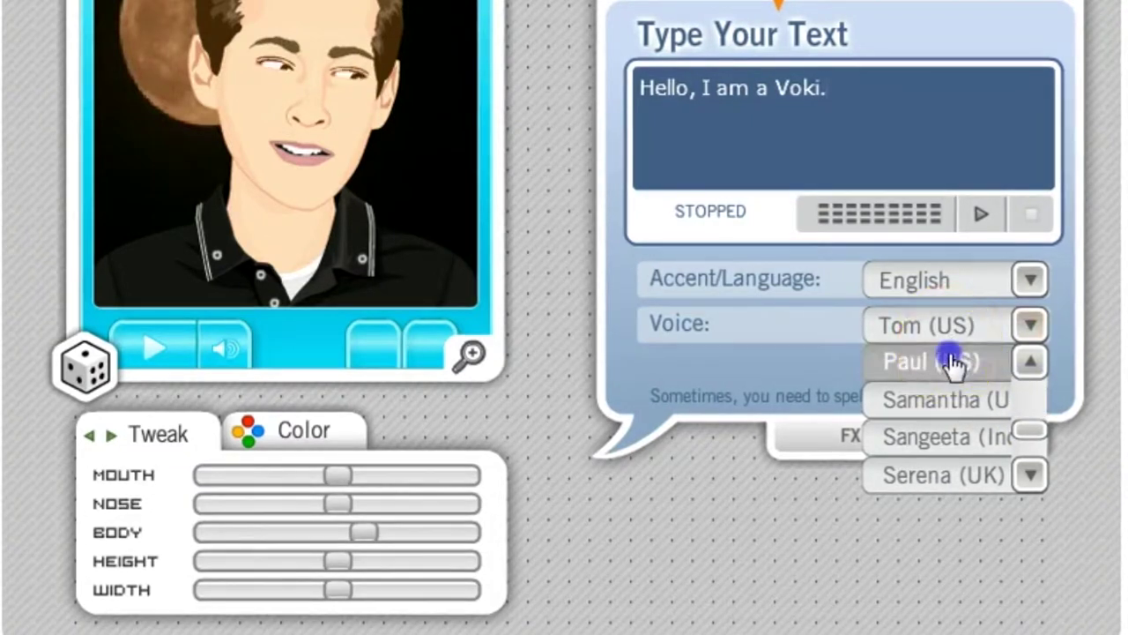
{"action": "left_click", "coordinate": [979, 216]}
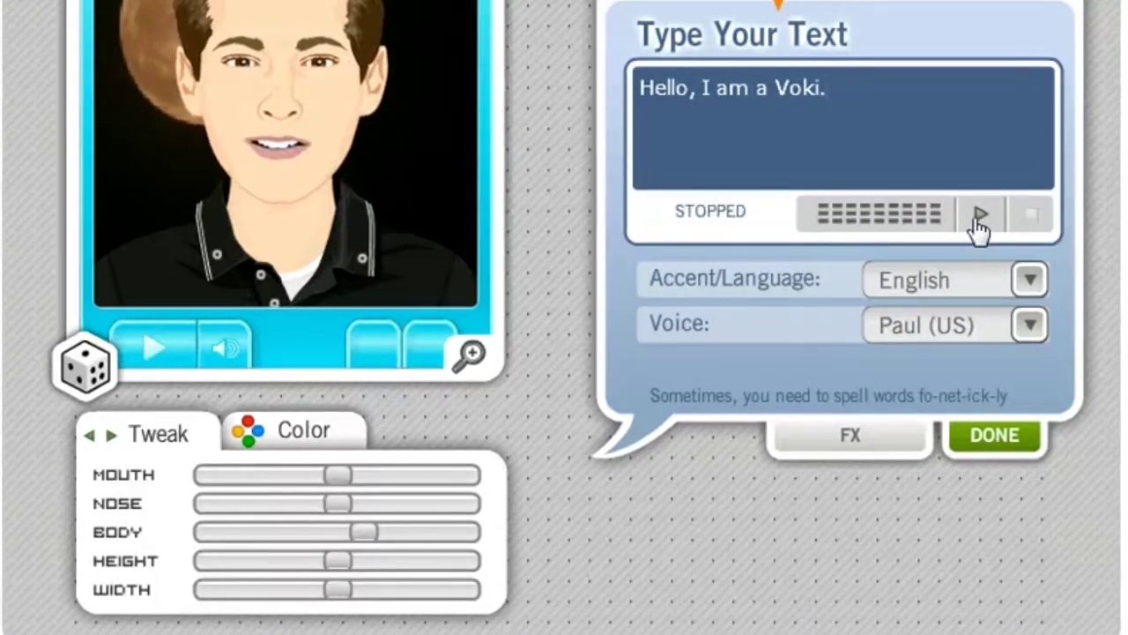
{"action": "left_click", "coordinate": [987, 451]}
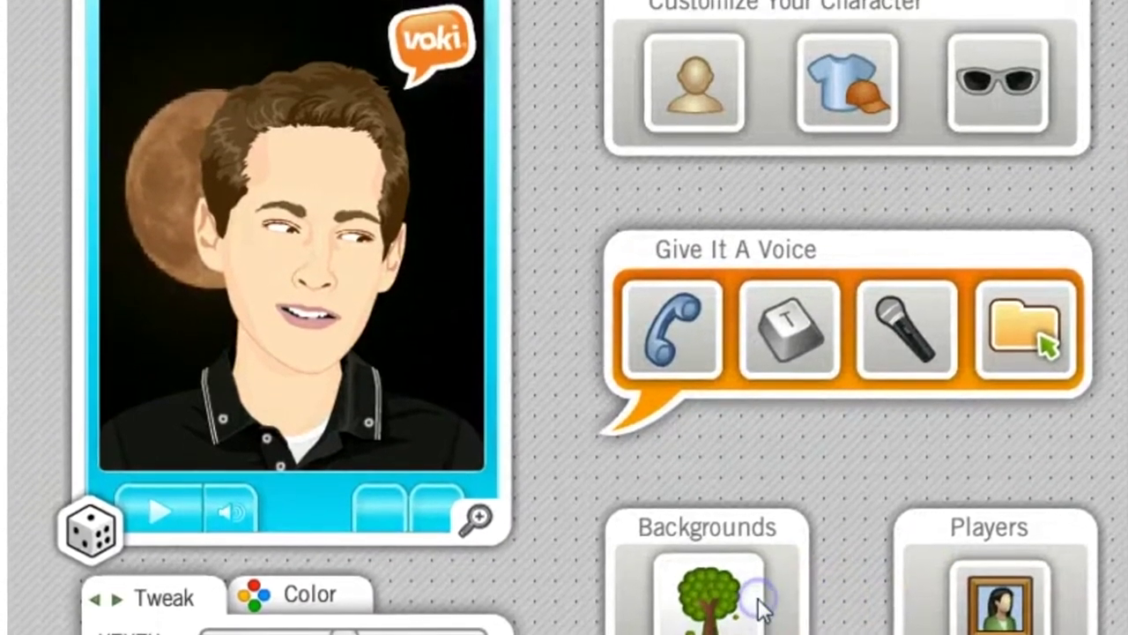
Step: Set the backdrop to the classroom picture from the Indoors background library
{"action": "left_click", "coordinate": [760, 578]}
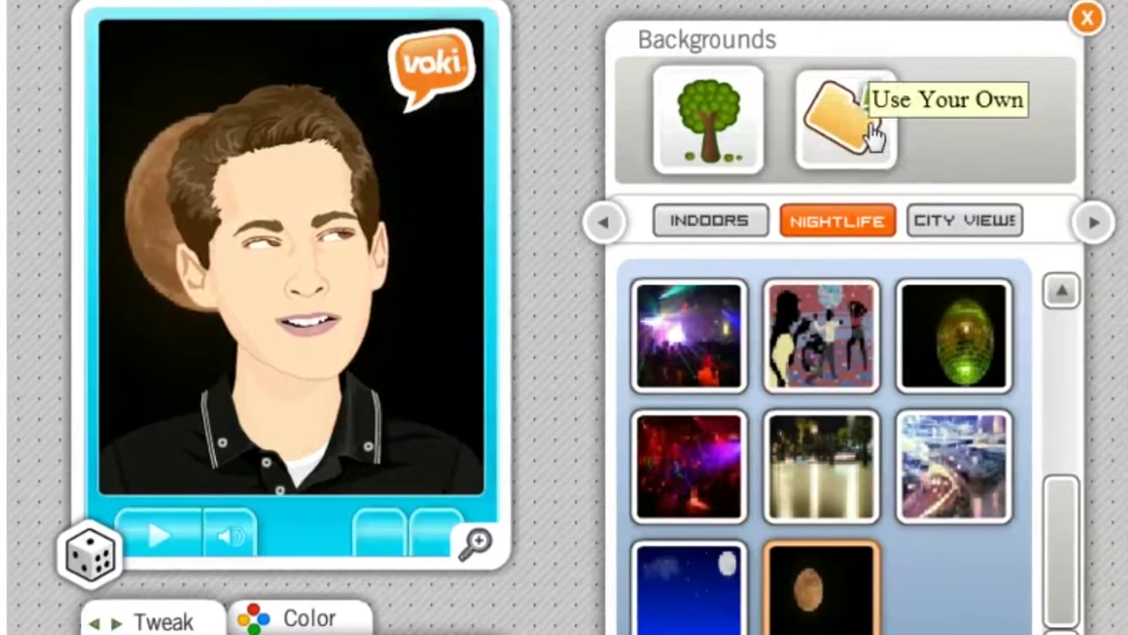
{"action": "left_click", "coordinate": [737, 223]}
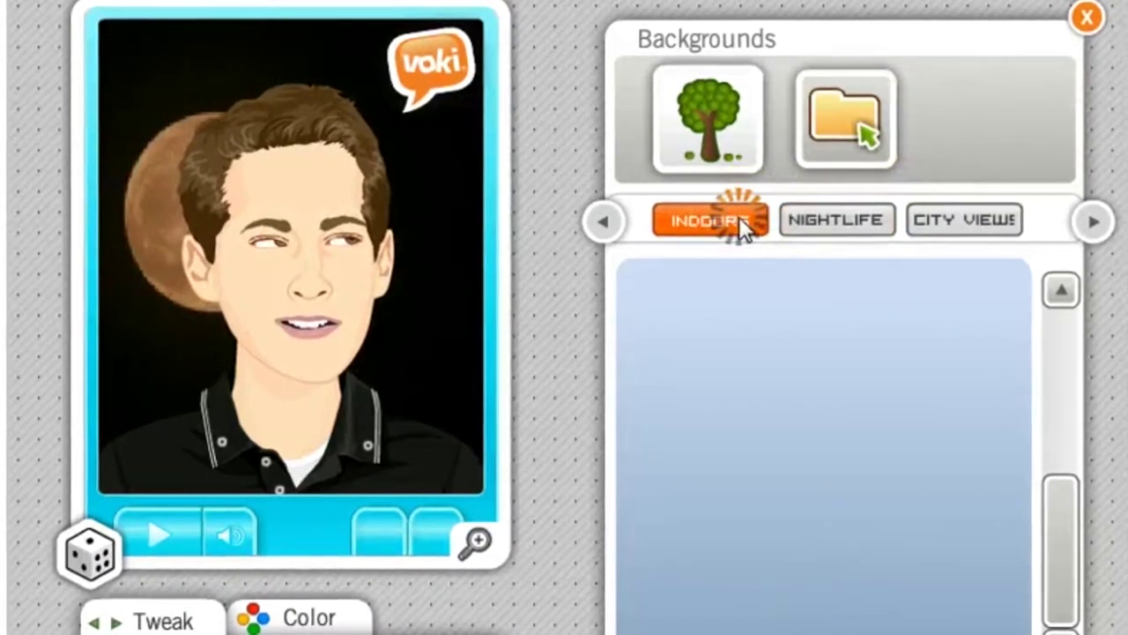
{"action": "left_click", "coordinate": [940, 489]}
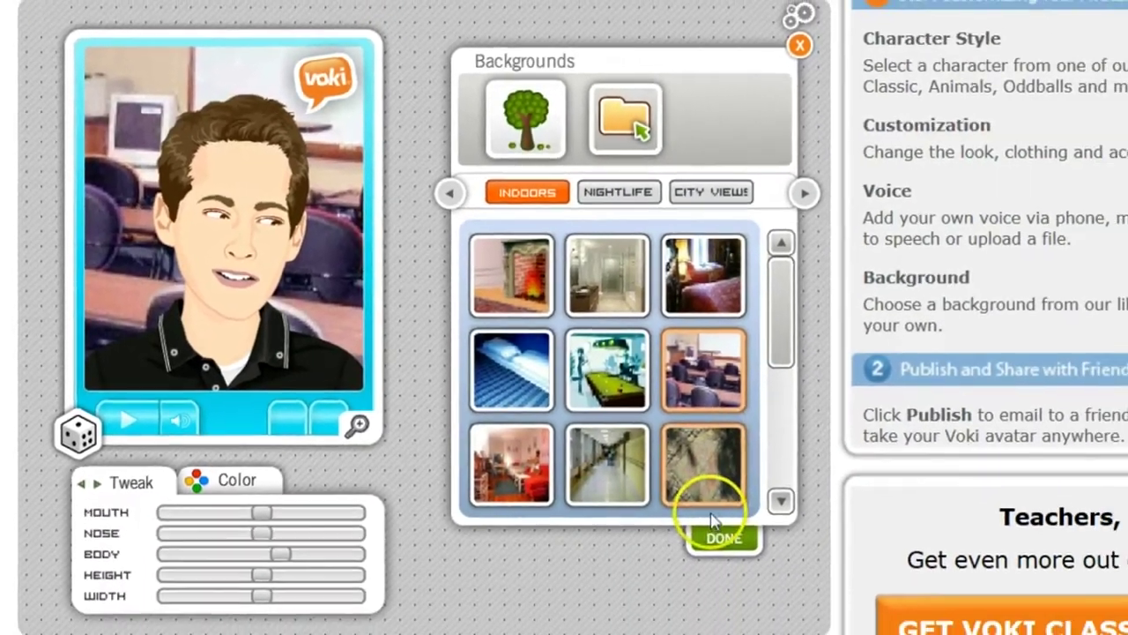
{"action": "left_click", "coordinate": [714, 522]}
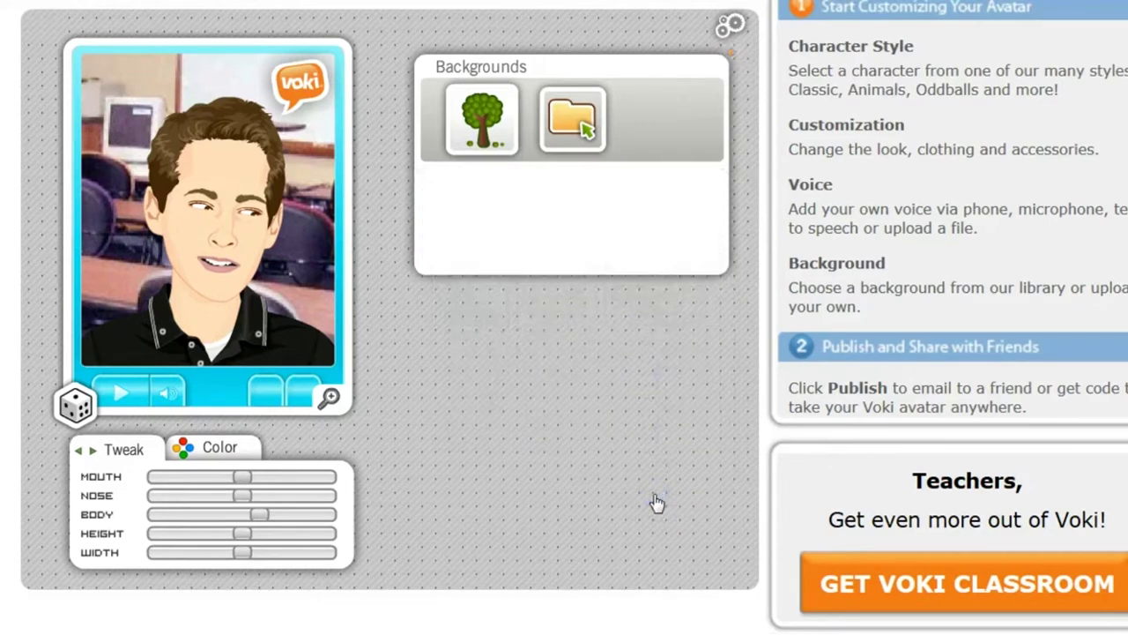
Step: Apply the brown theme to the avatar's player frame and confirm
{"action": "left_click", "coordinate": [668, 476]}
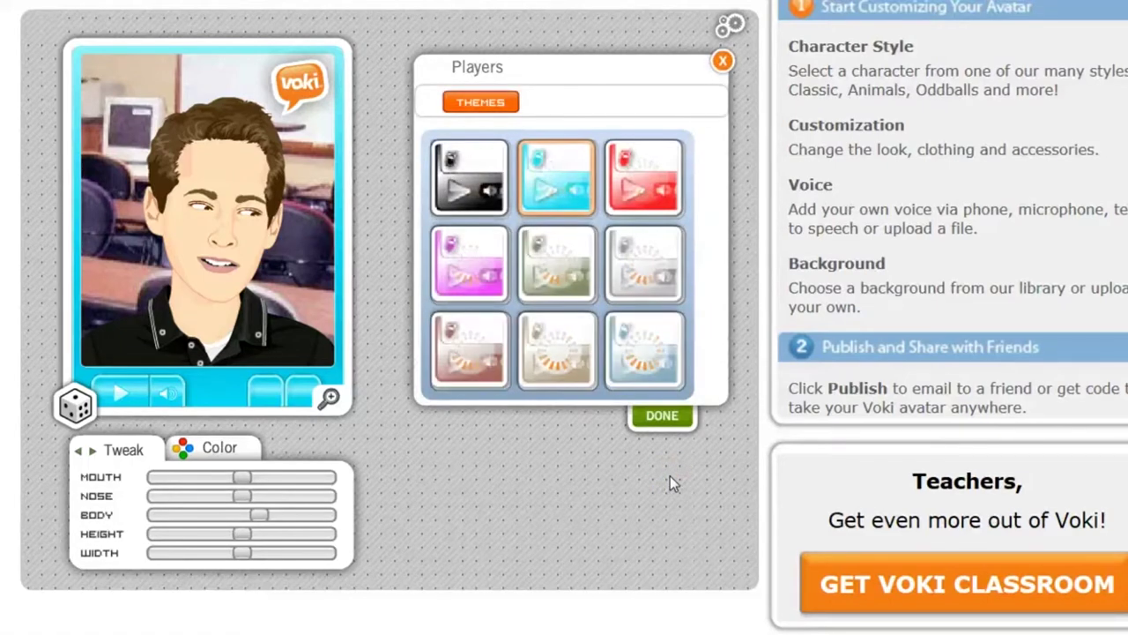
{"action": "left_click", "coordinate": [557, 368]}
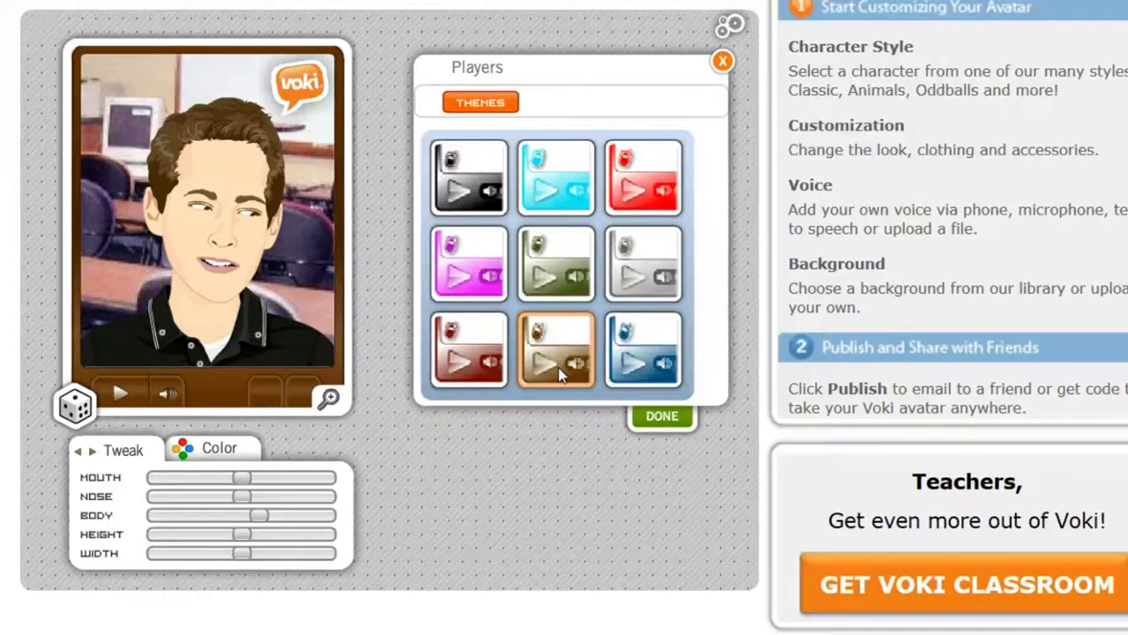
{"action": "left_click", "coordinate": [661, 417]}
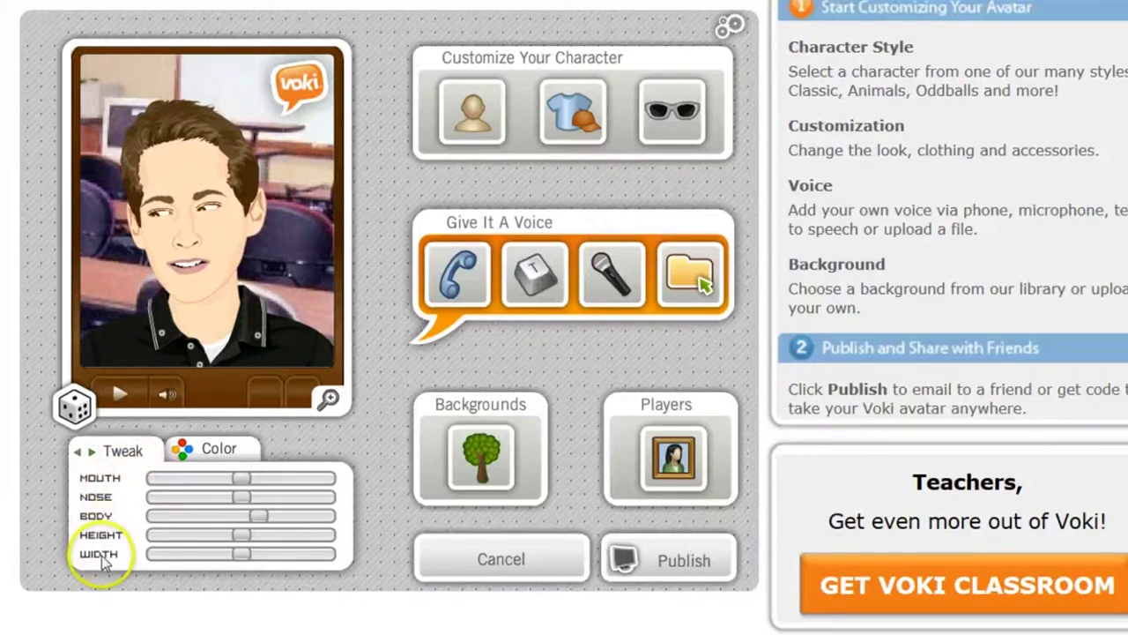
Step: Recolour the avatar's eyes blue
{"action": "left_click", "coordinate": [221, 449]}
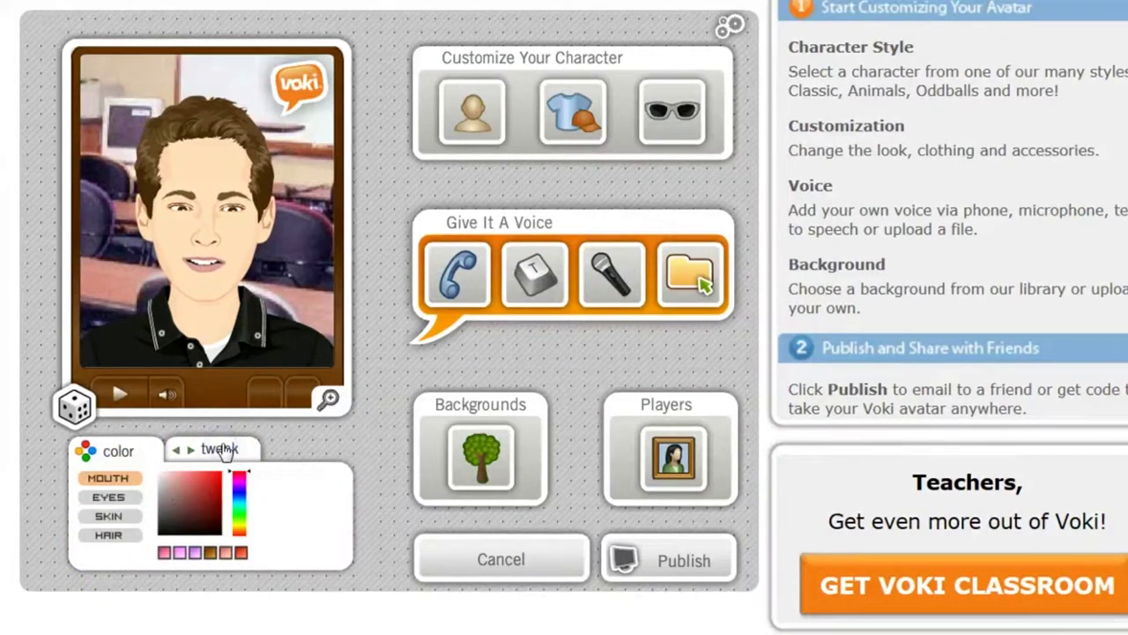
{"action": "left_click", "coordinate": [110, 497]}
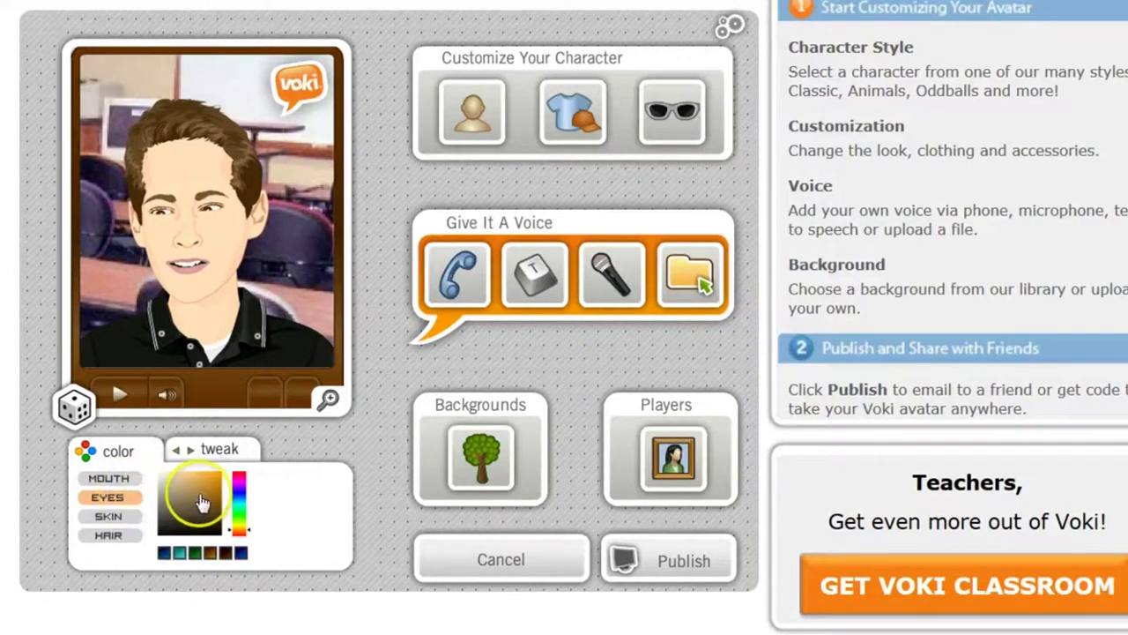
{"action": "left_click", "coordinate": [238, 499]}
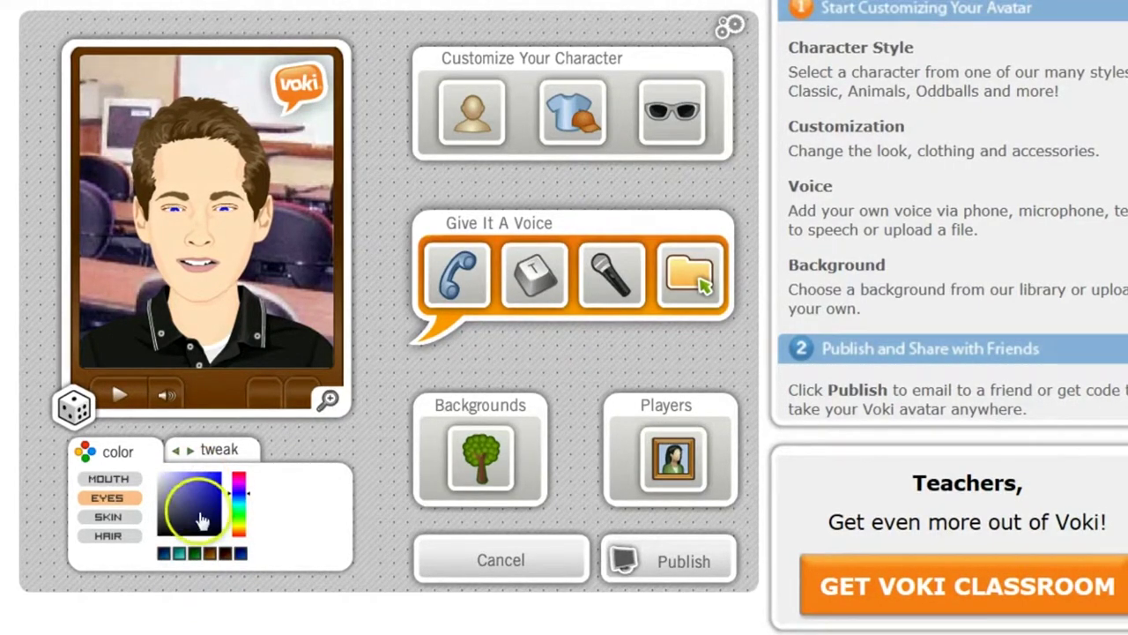
{"action": "left_click", "coordinate": [202, 582]}
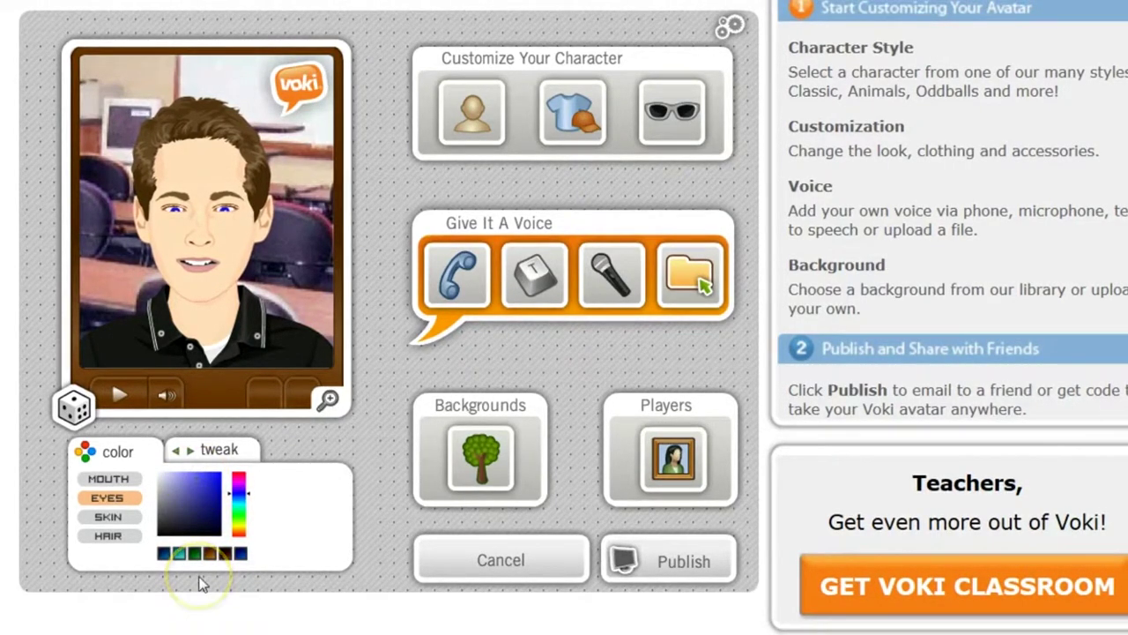
{"action": "left_click", "coordinate": [135, 518]}
Step: Give the avatar's lips a reddish shade and play a preview
{"action": "left_click", "coordinate": [126, 483]}
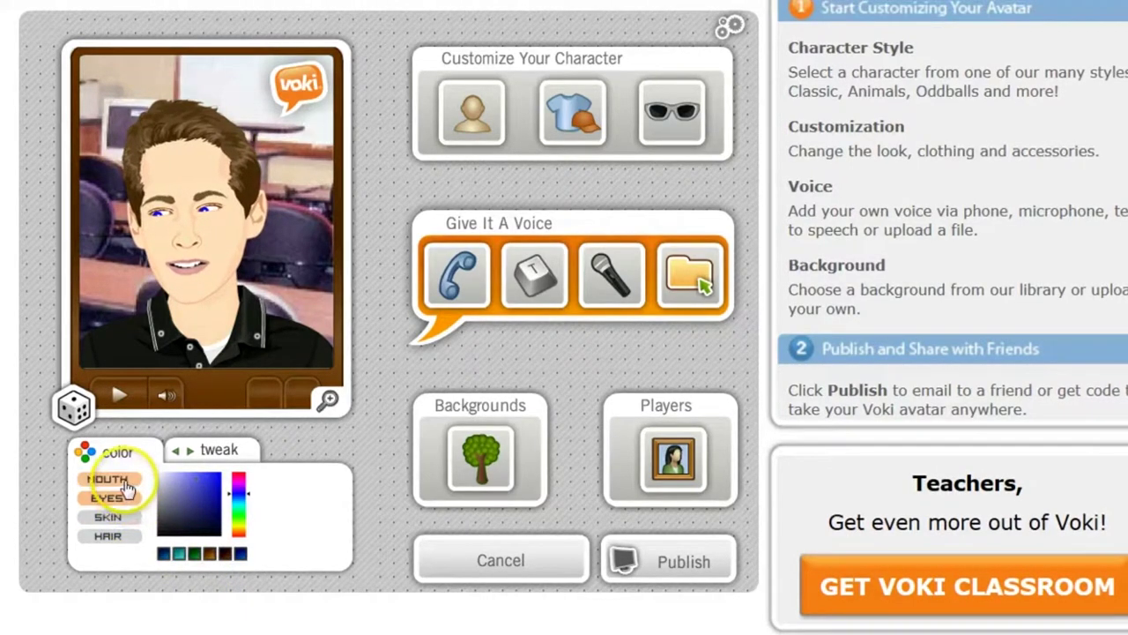
{"action": "left_click", "coordinate": [198, 506]}
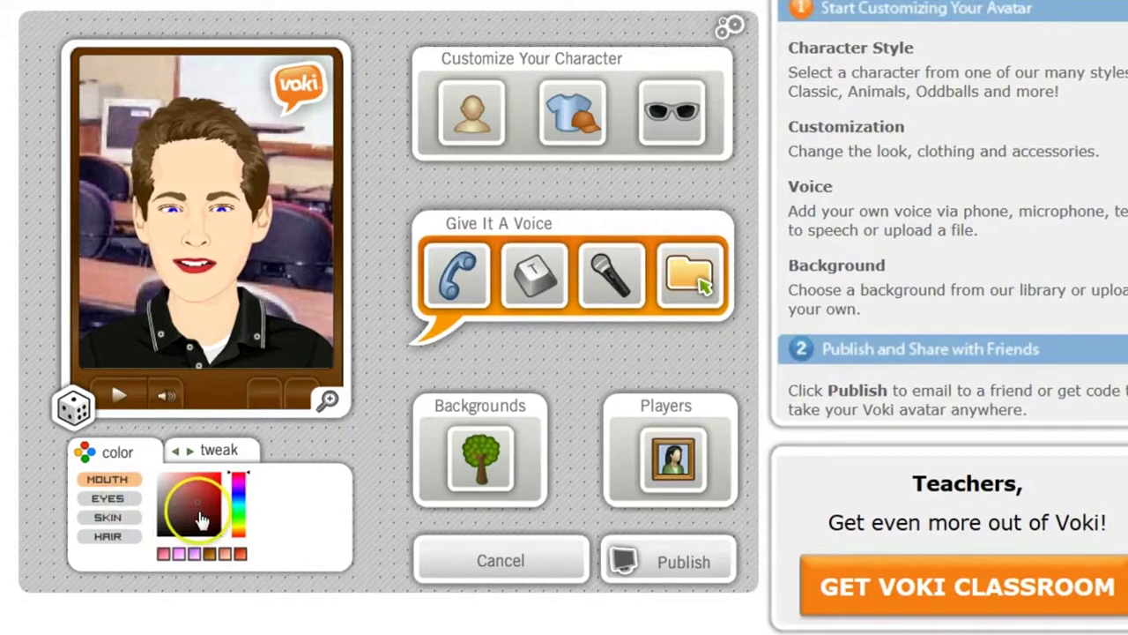
{"action": "left_click", "coordinate": [187, 513]}
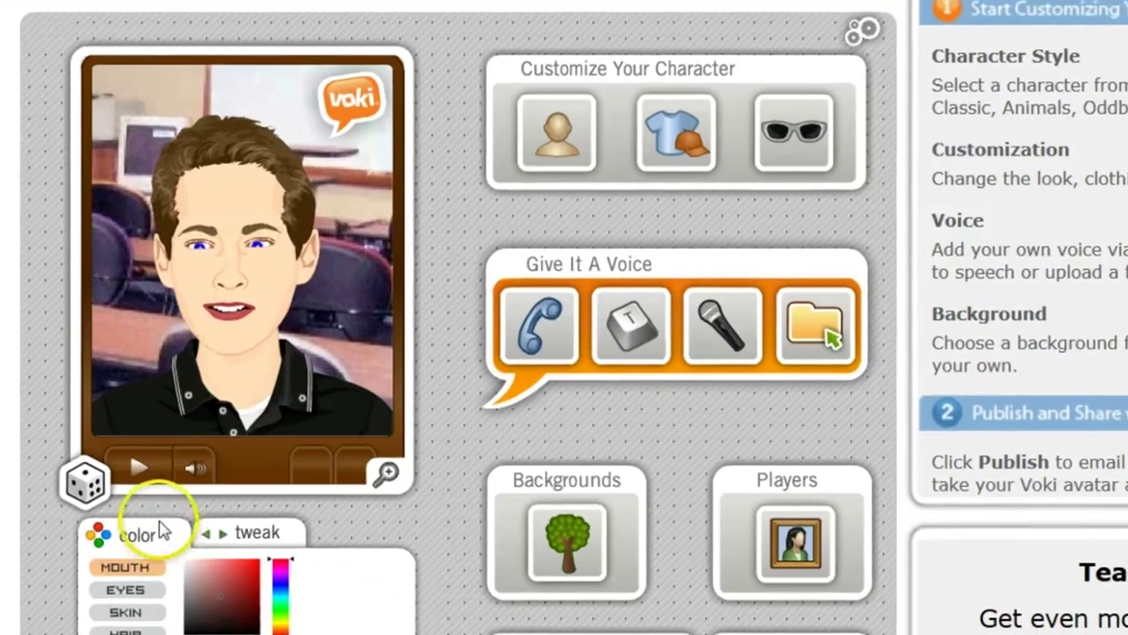
{"action": "left_click", "coordinate": [118, 399]}
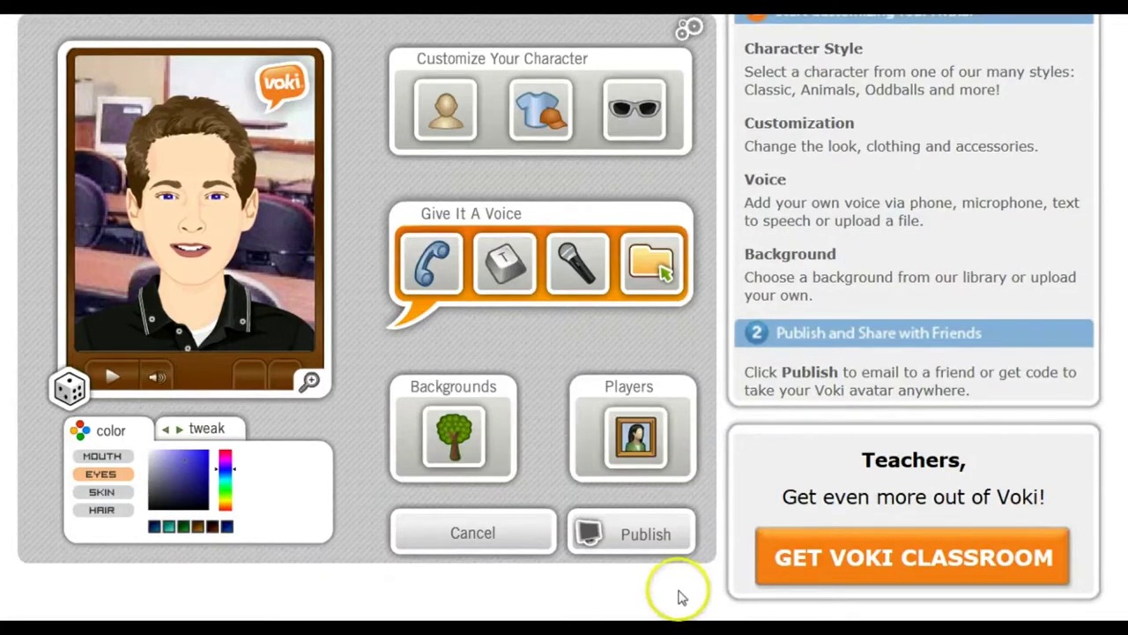
Step: Publish the avatar and save the scene under the title 'Voki Test'
{"action": "left_click", "coordinate": [648, 549]}
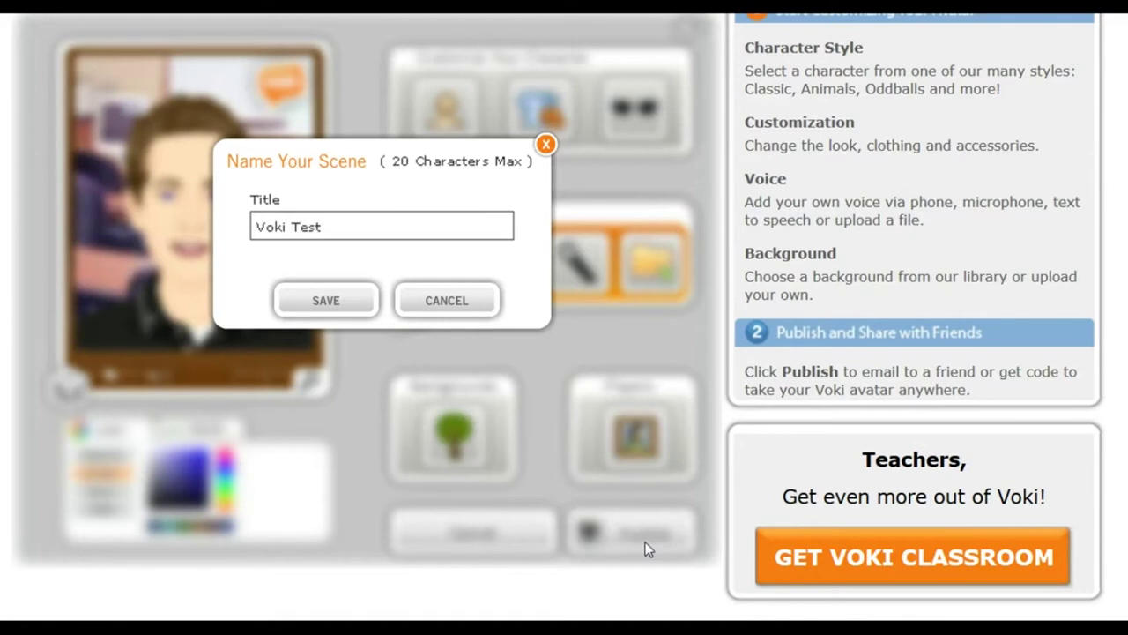
{"action": "left_click", "coordinate": [322, 301]}
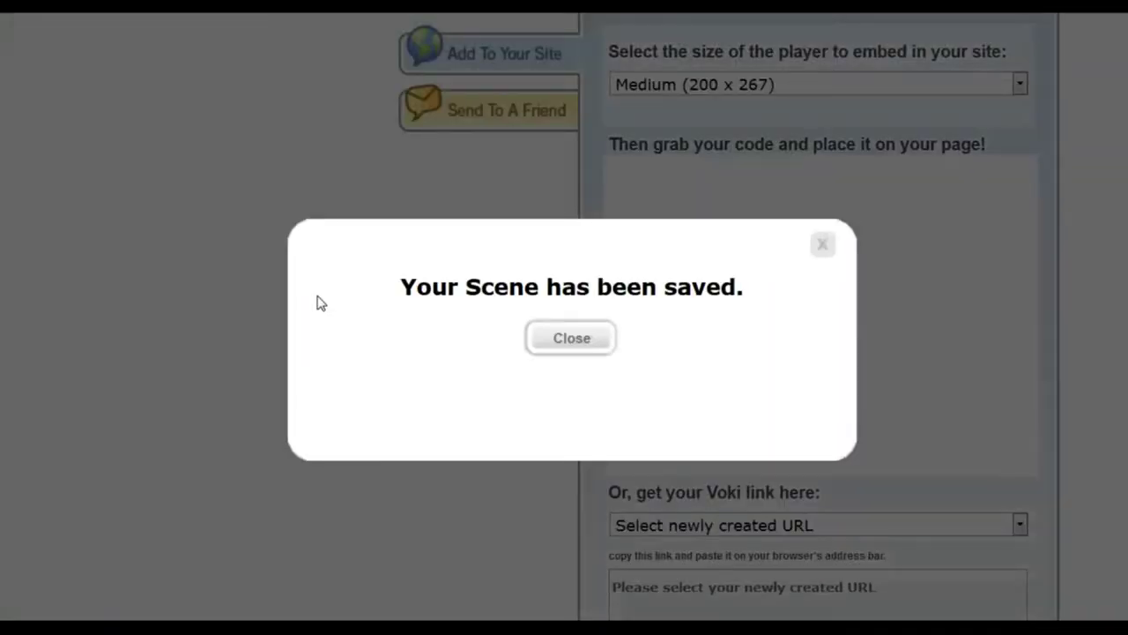
Step: Close the 'Your Scene has been saved' message and scroll to the embed and link options
{"action": "left_click", "coordinate": [570, 337]}
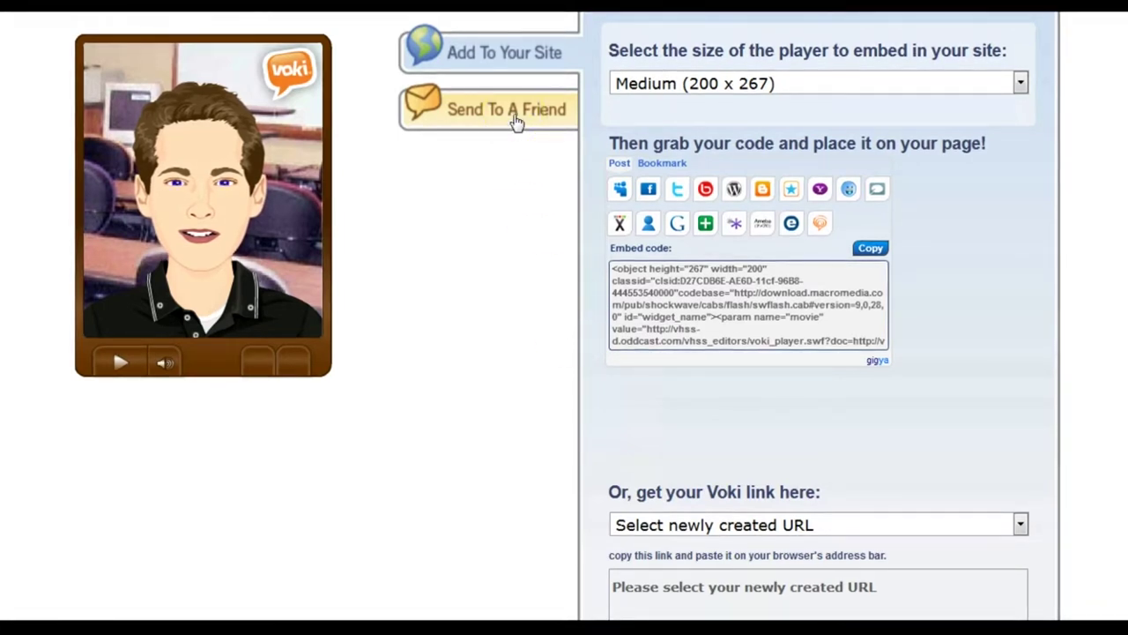
{"action": "left_click", "coordinate": [999, 262]}
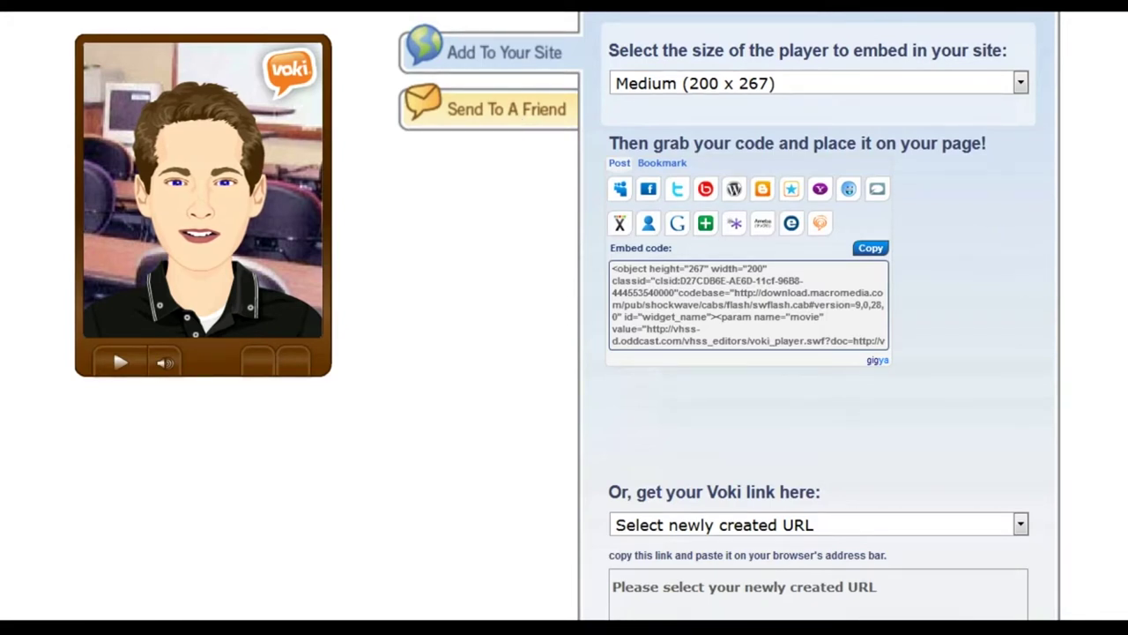
{"action": "scroll", "coordinate": [564, 317], "scroll_direction": "down", "scroll_amount": 2}
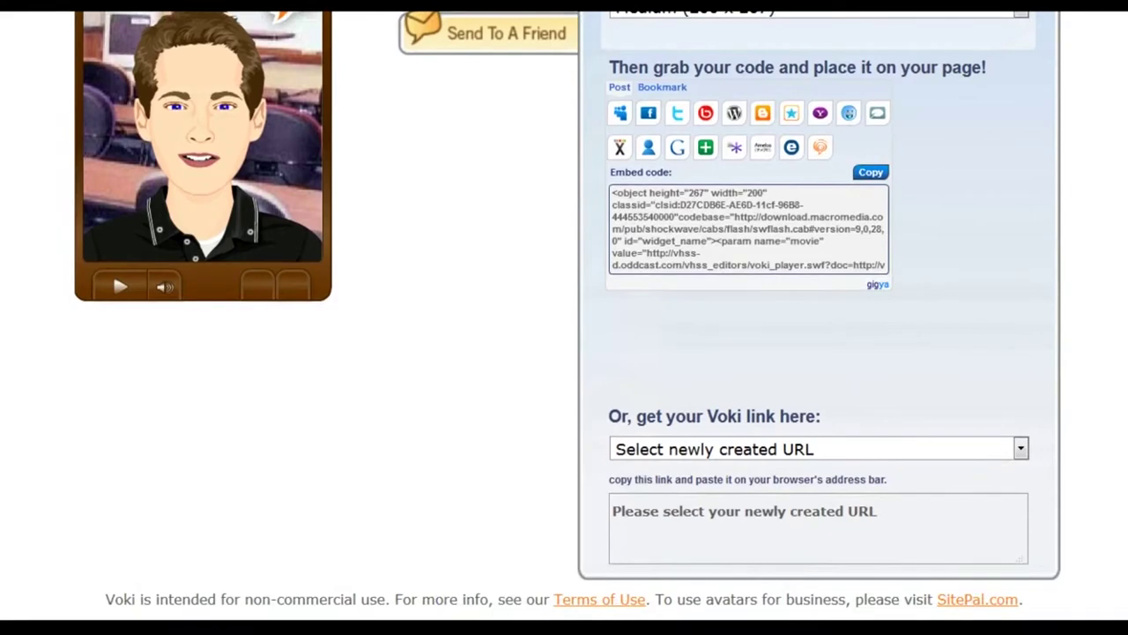
Step: Fill in the friend's e-mail address and the subject 'My Voki'
{"action": "left_click", "coordinate": [487, 35]}
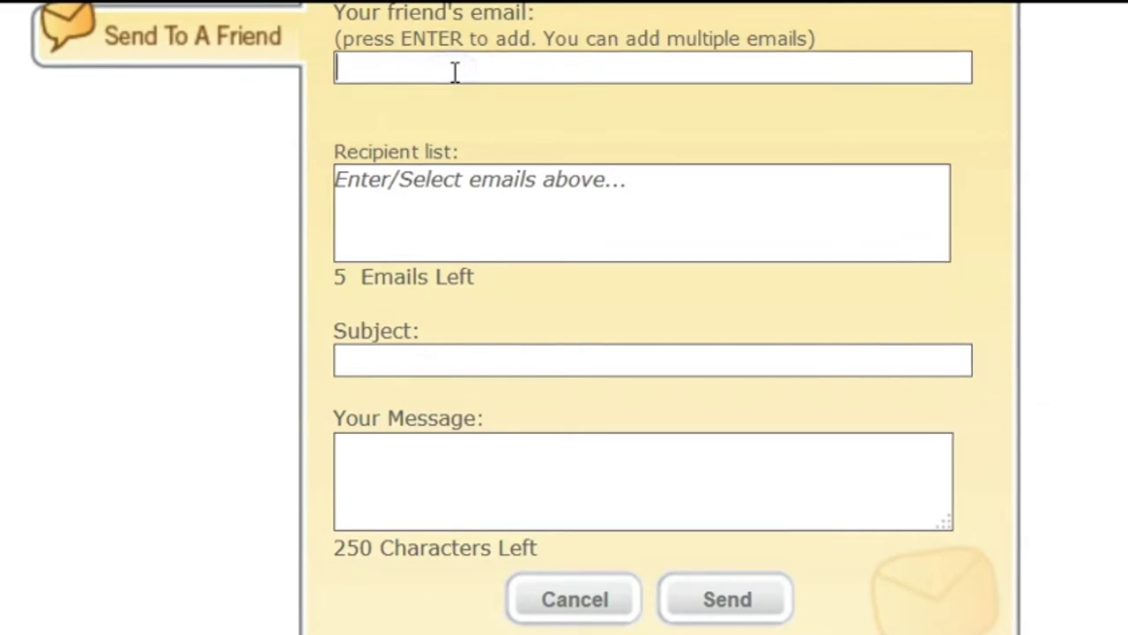
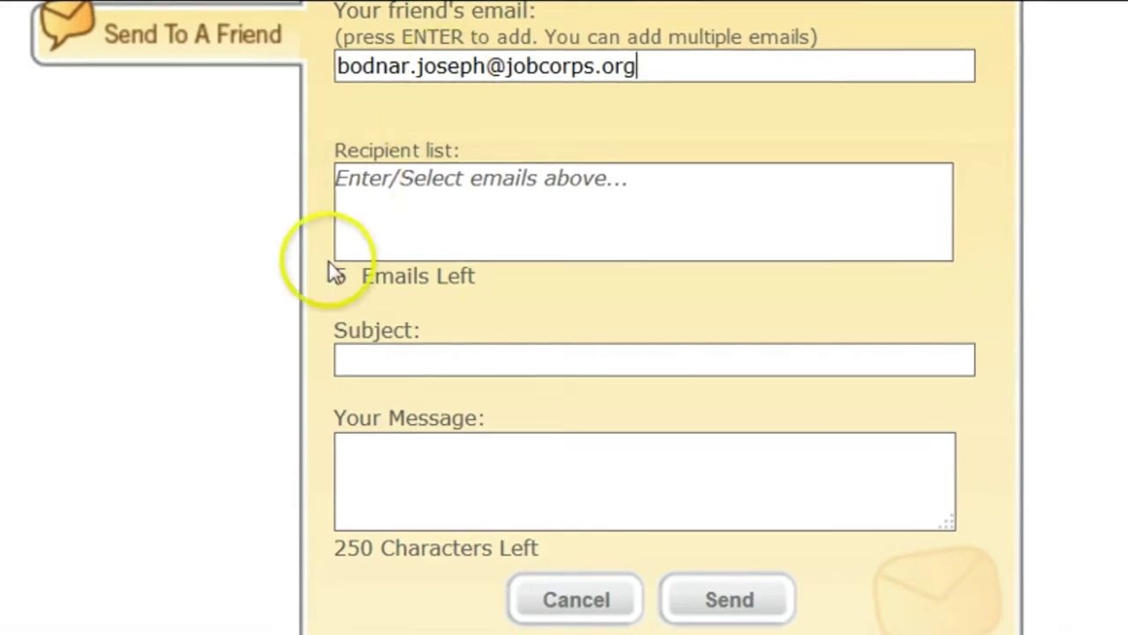
{"action": "left_click", "coordinate": [371, 359]}
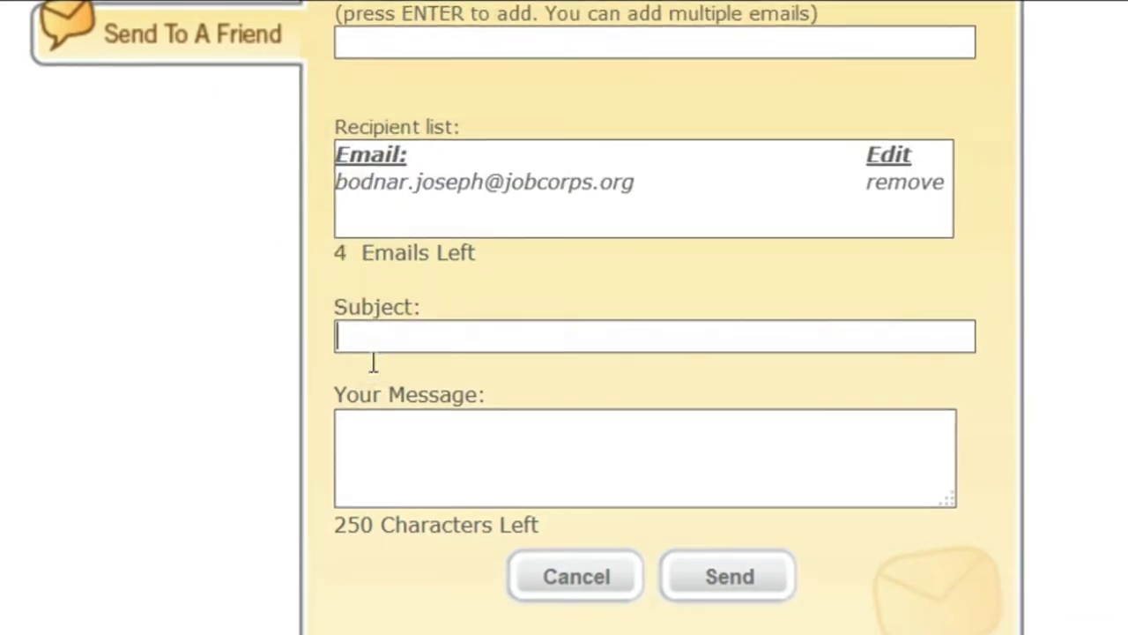
{"action": "type", "text": "My Voki"}
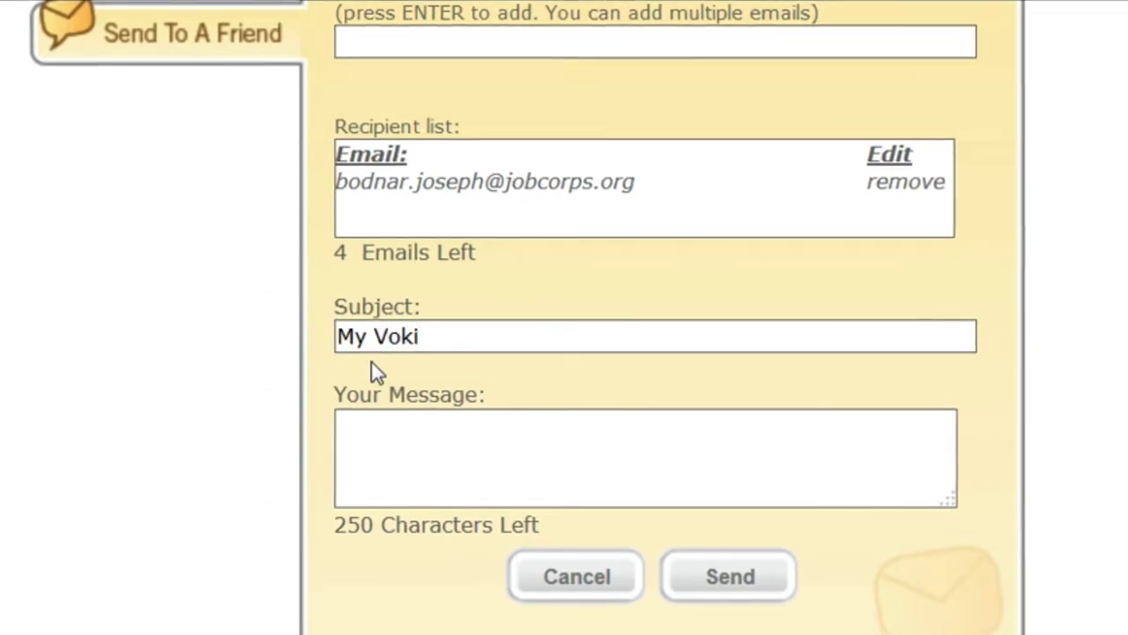
Step: Write the message 'Here is my Voki.' signed 'Your Name' and send the email
{"action": "left_click", "coordinate": [373, 426]}
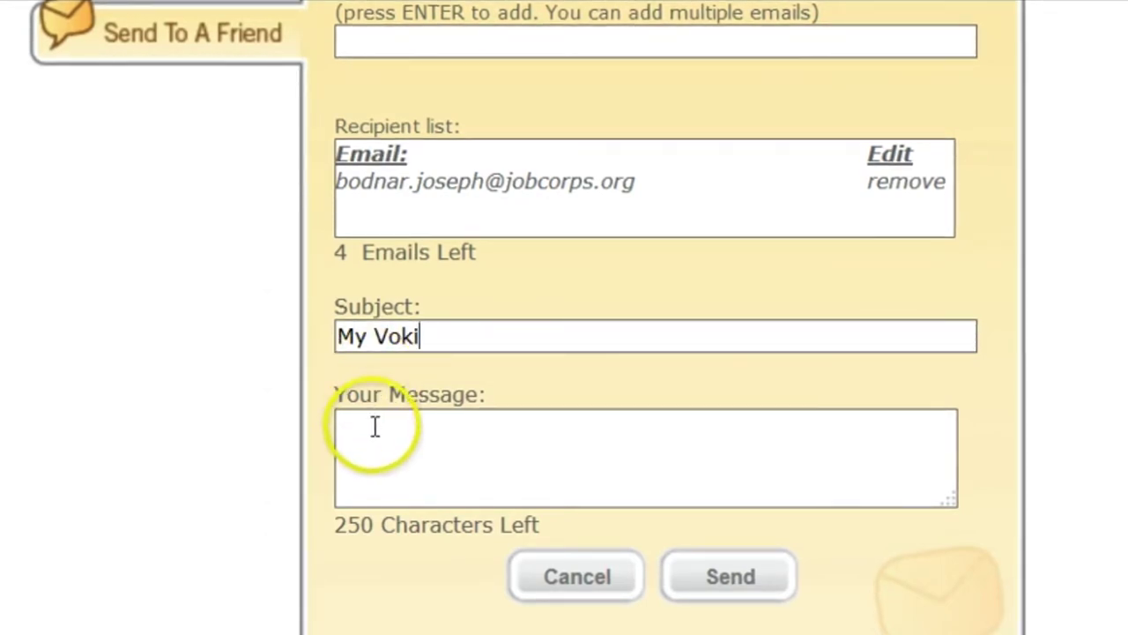
{"action": "type", "text": "Here is "}
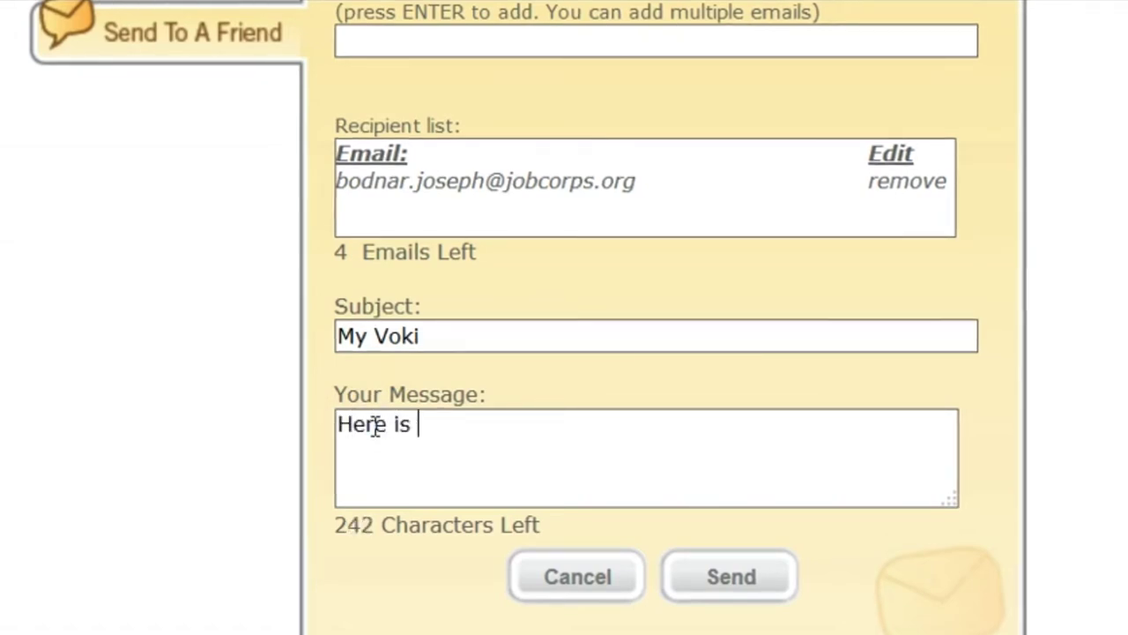
{"action": "type", "text": "my Voki"}
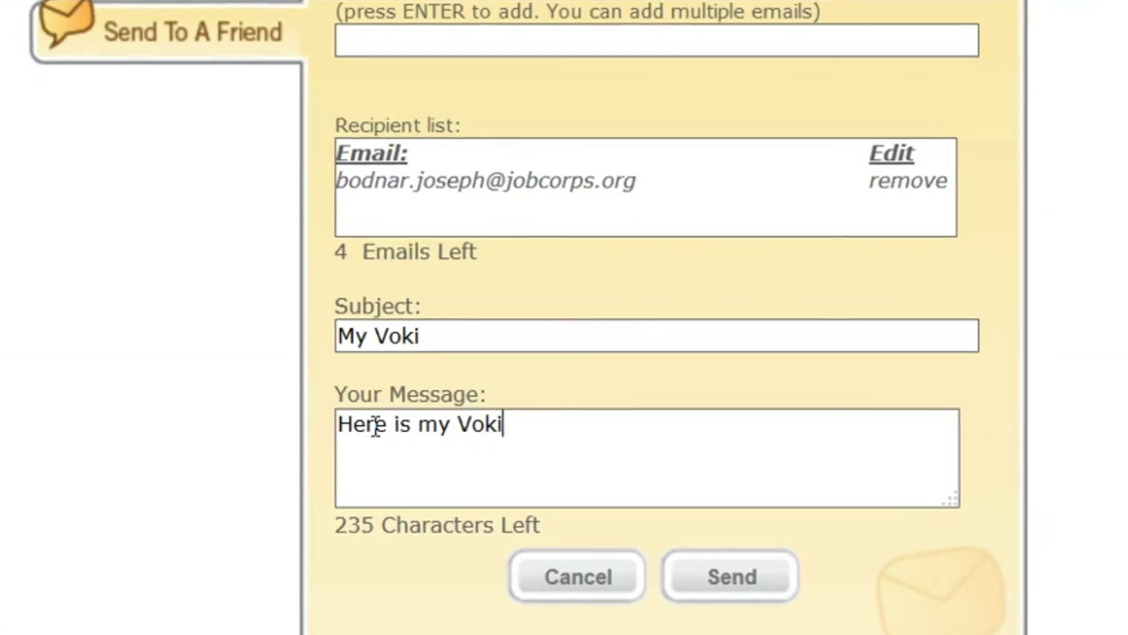
{"action": "type", "text": "."}
{"action": "key", "text": "Return"}
{"action": "type", "text": "Your "}
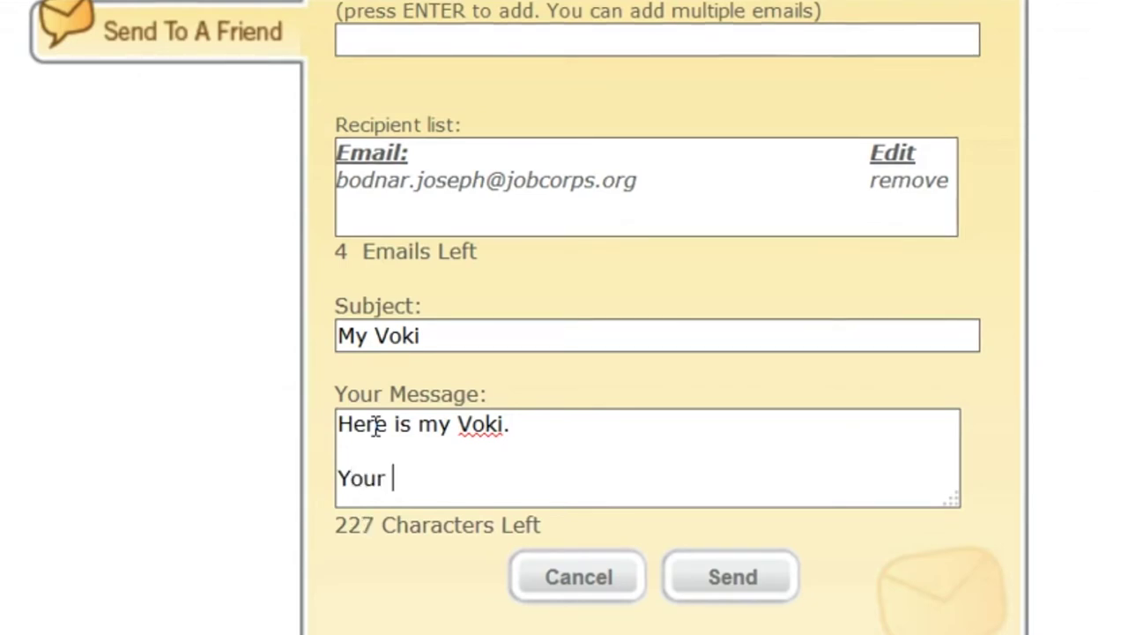
{"action": "type", "text": "Nmae\\"}
{"action": "key", "text": "BackSpace"}
{"action": "key", "text": "BackSpace"}
{"action": "key", "text": "BackSpace"}
{"action": "key", "text": "BackSpace"}
{"action": "key", "text": "BackSpace"}
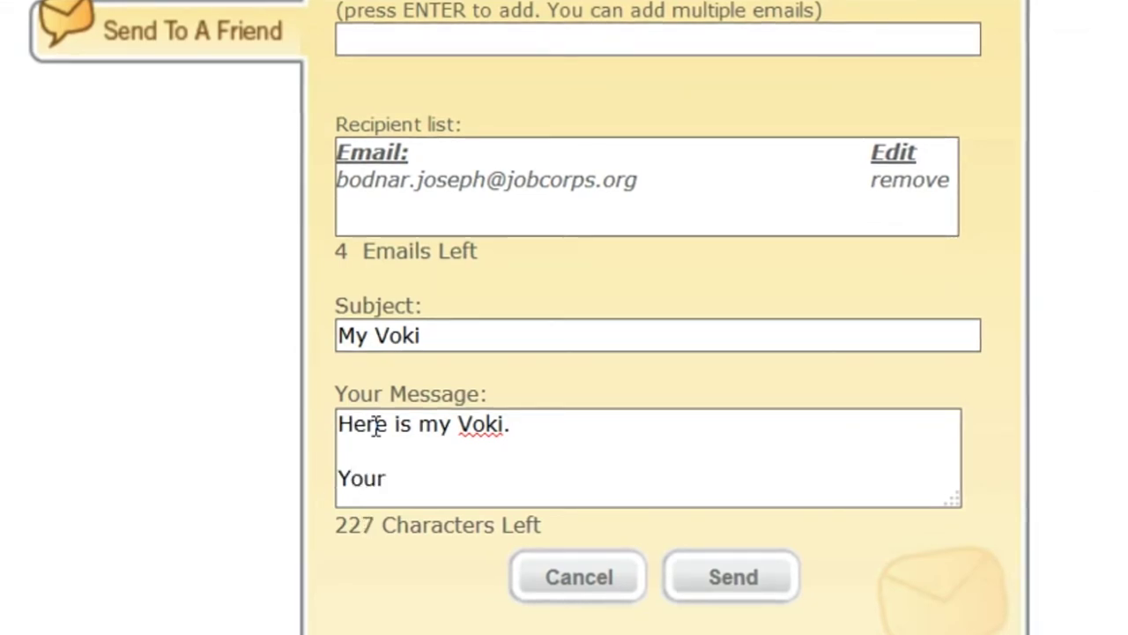
{"action": "type", "text": "Name"}
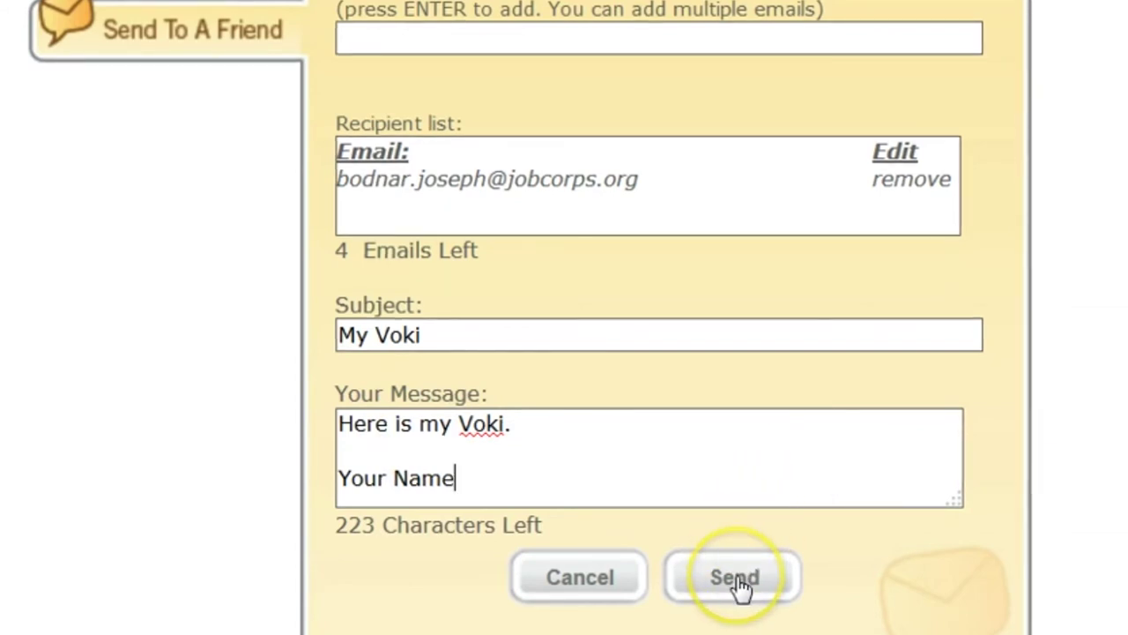
{"action": "left_click", "coordinate": [739, 582]}
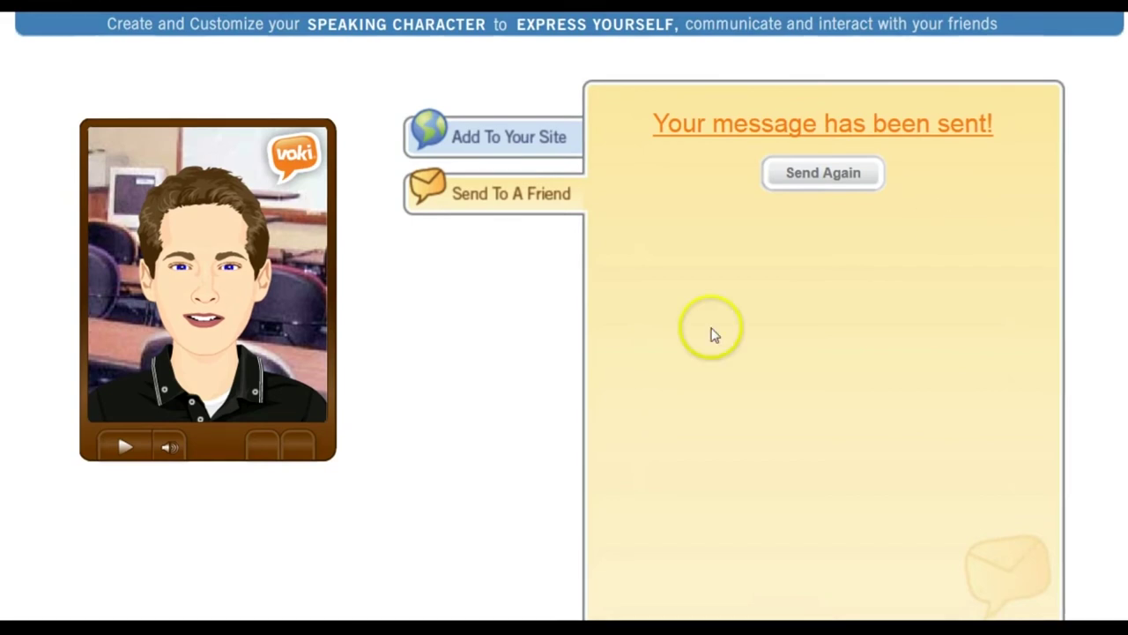
{"action": "left_click", "coordinate": [46, 570]}
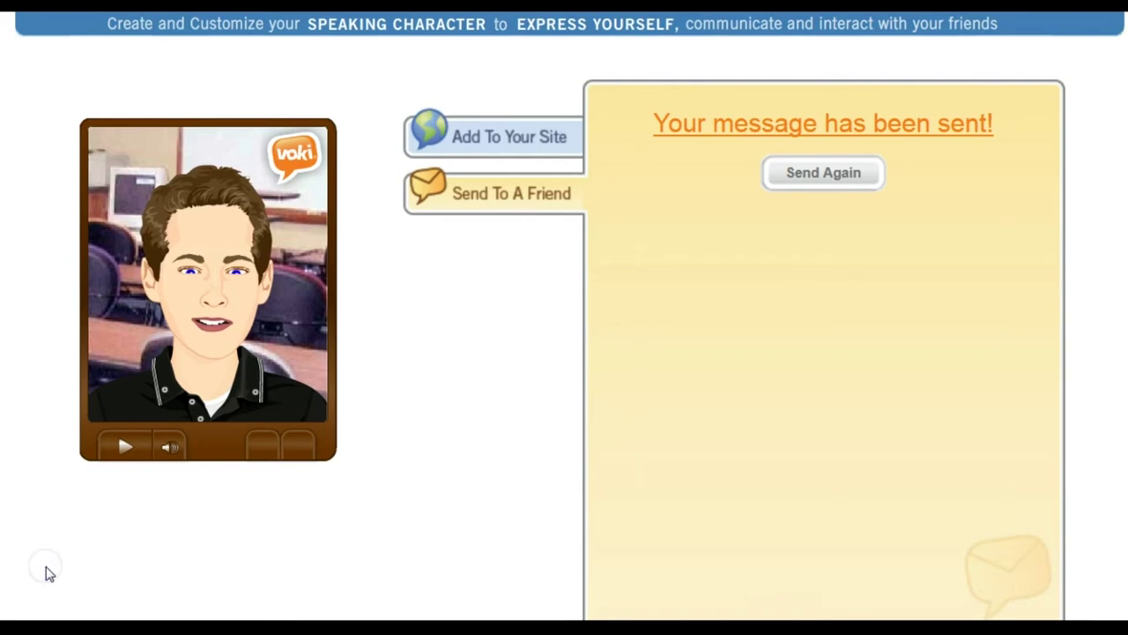